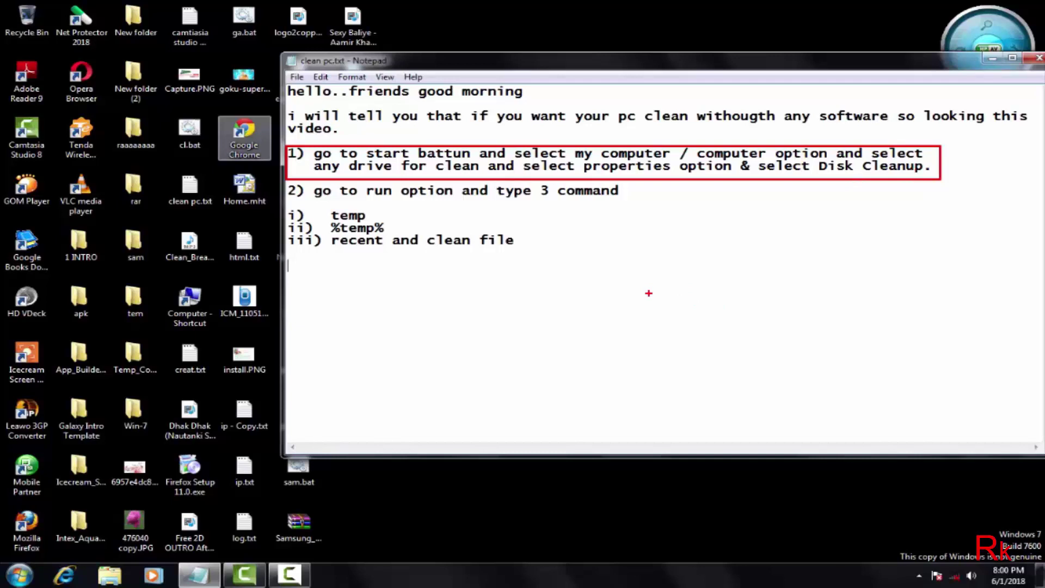
Step: Minimize the clean pc.txt notes and open the Computer window showing the hard disk drives
left_click(992, 59)
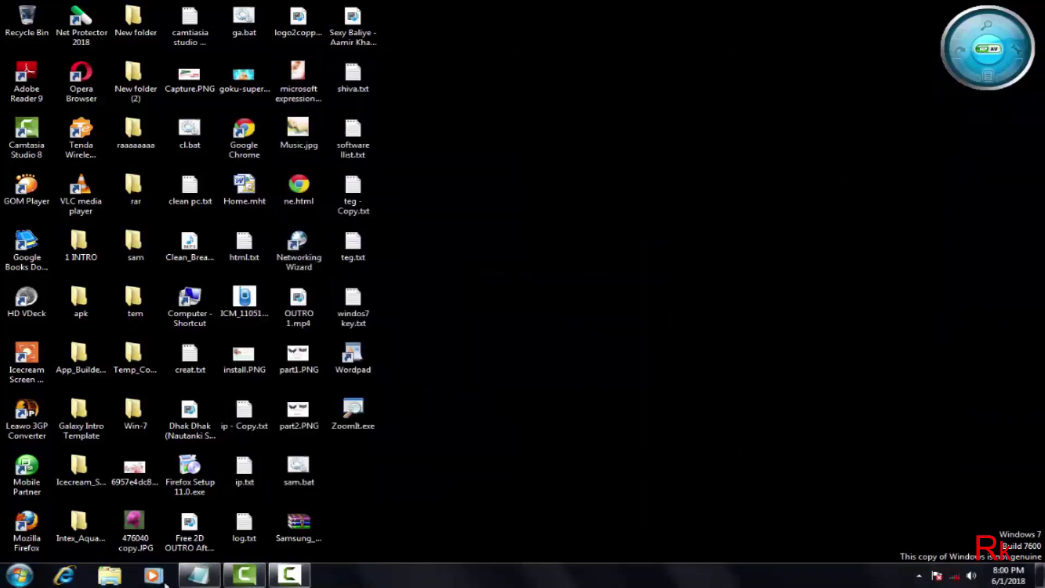
left_click(17, 576)
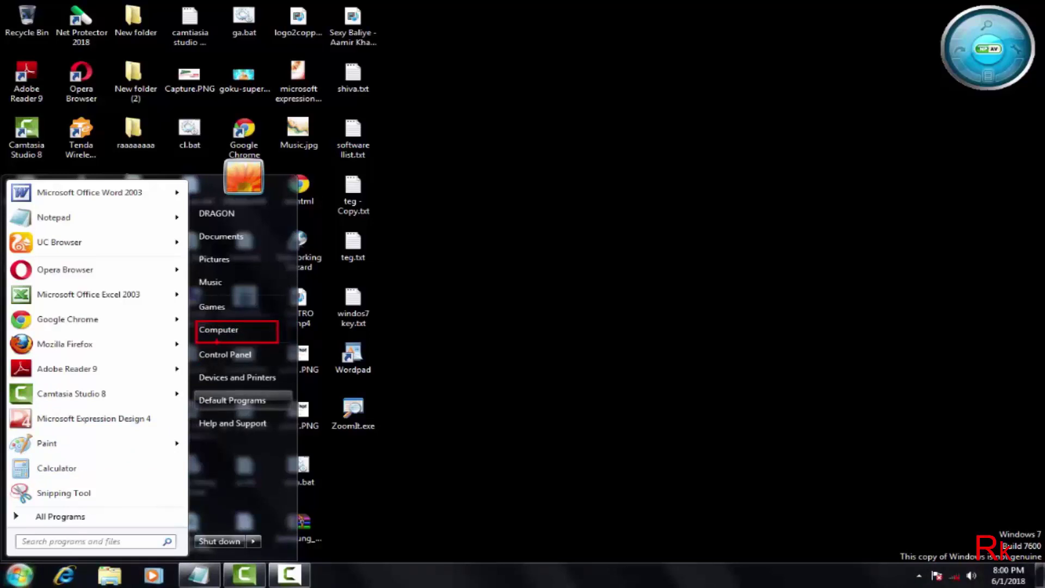
key("Escape")
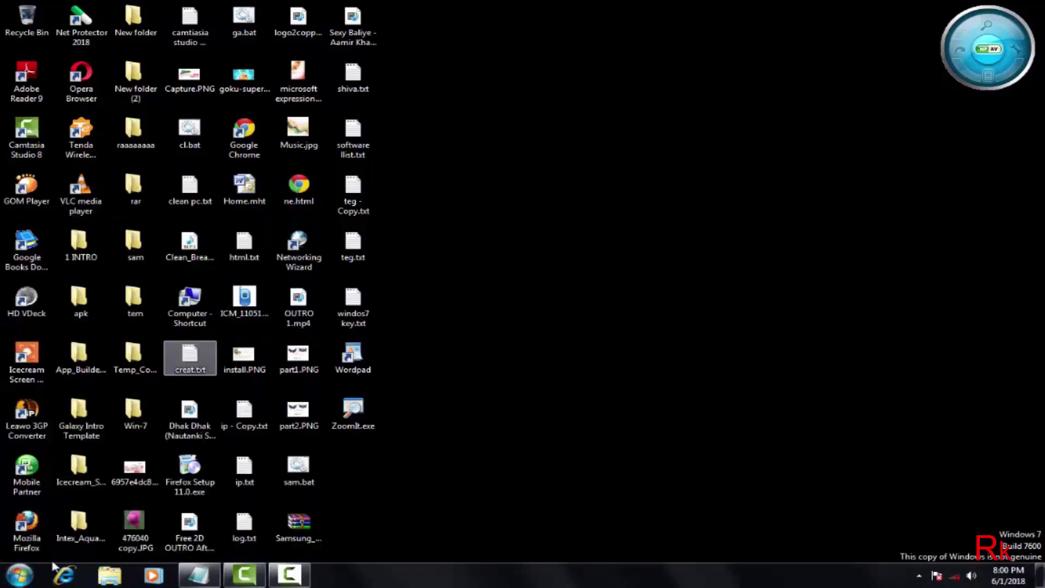
left_click(21, 576)
left_click(227, 331)
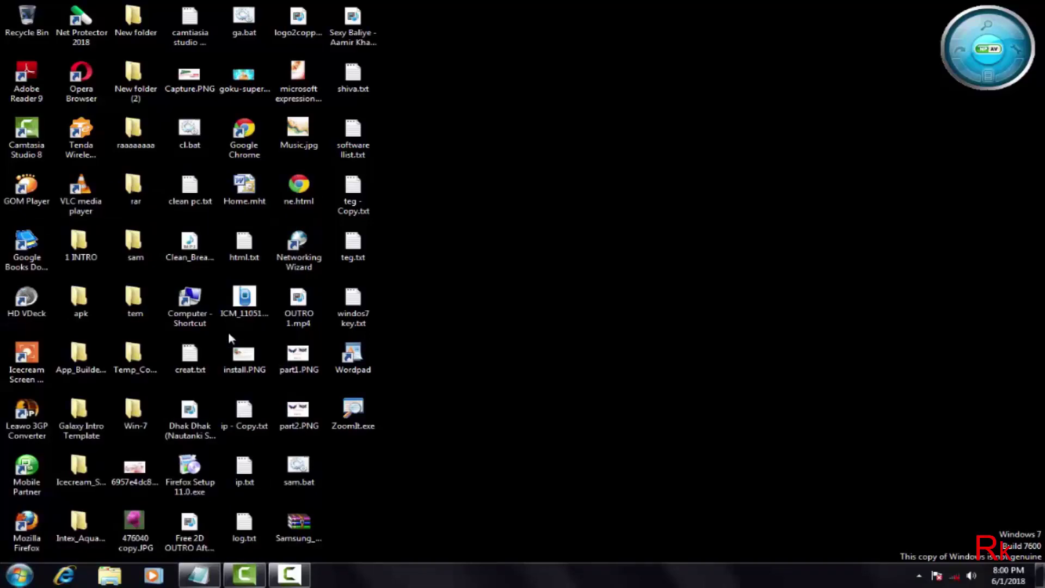
left_click(422, 75)
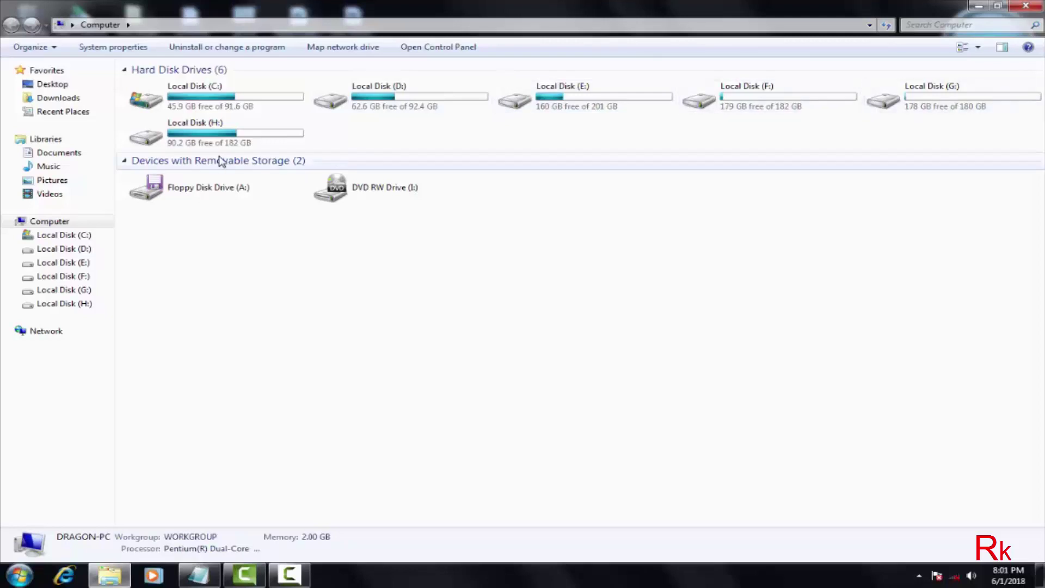
Step: Open the properties of Local Disk (C:)
right_click(224, 96)
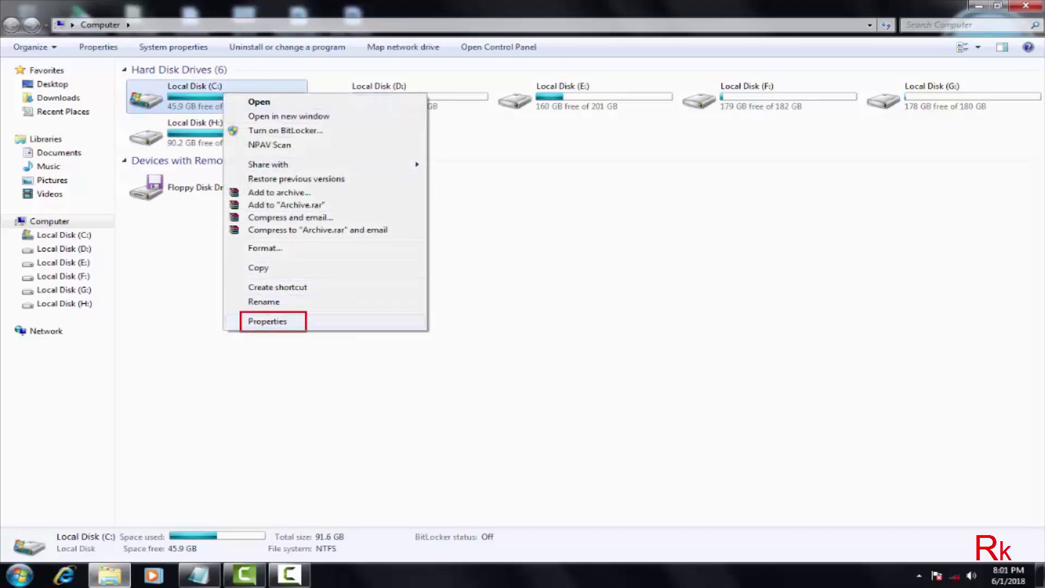
left_click(268, 322)
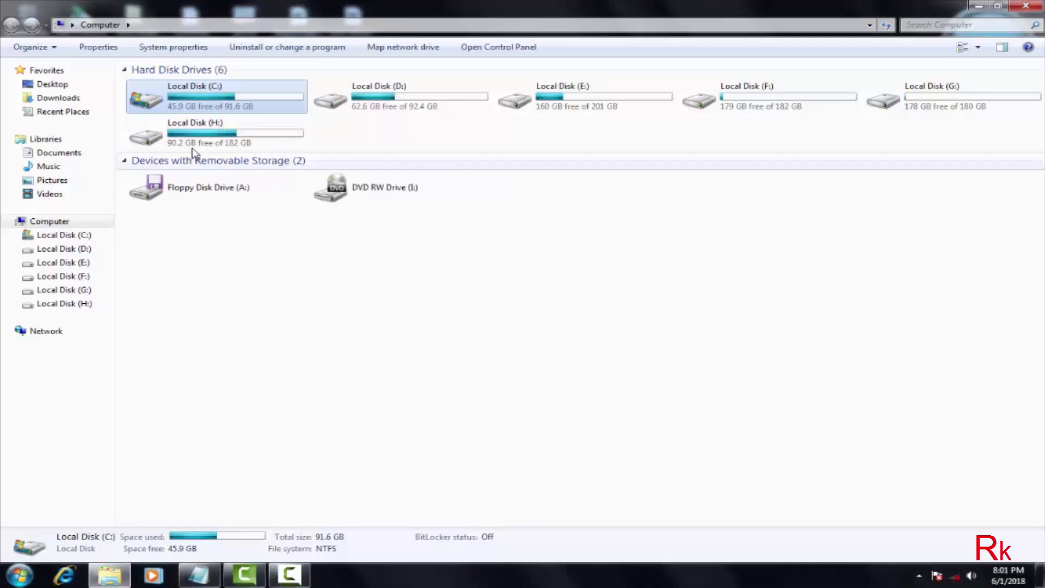
right_click(203, 97)
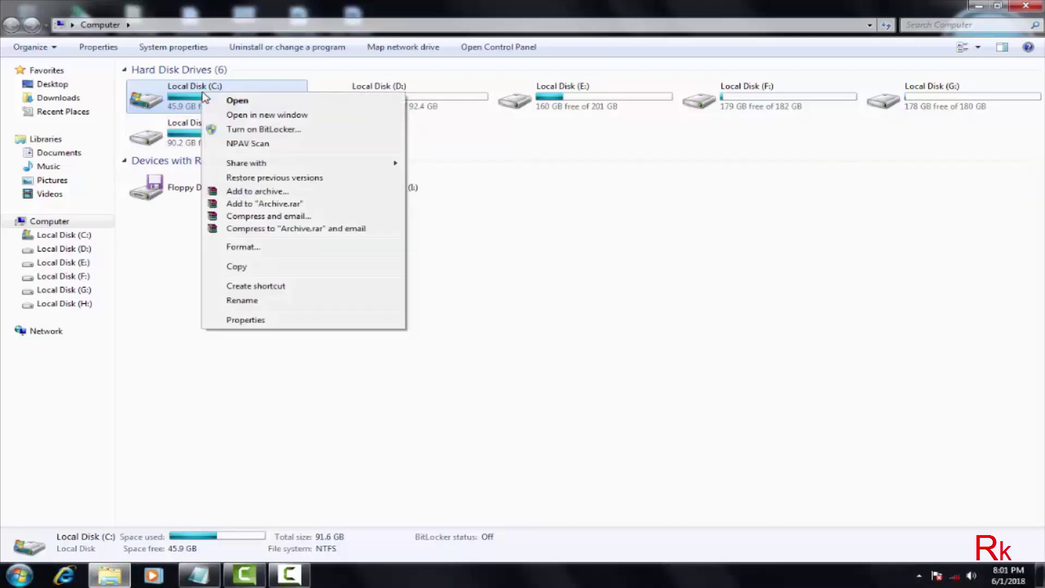
left_click(261, 324)
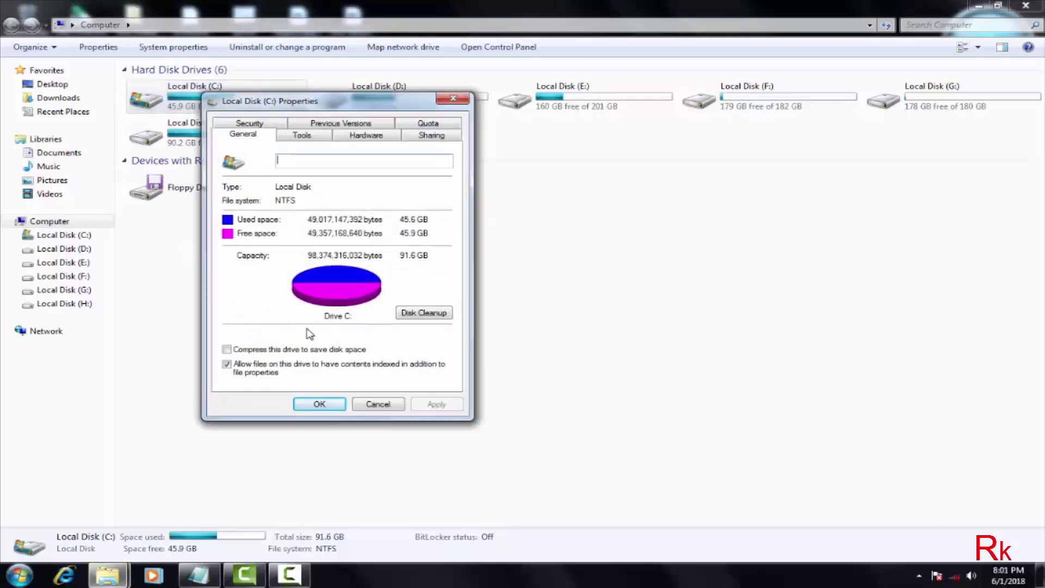
mouse_move(382, 300)
left_mouse_down()
mouse_move(457, 303)
mouse_move(475, 329)
left_mouse_up()
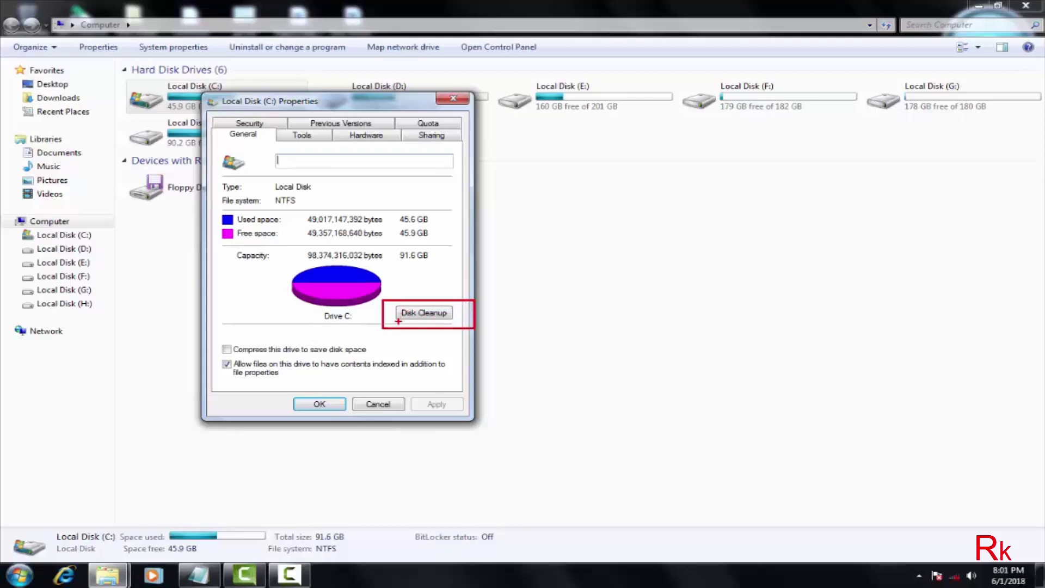
key("Escape")
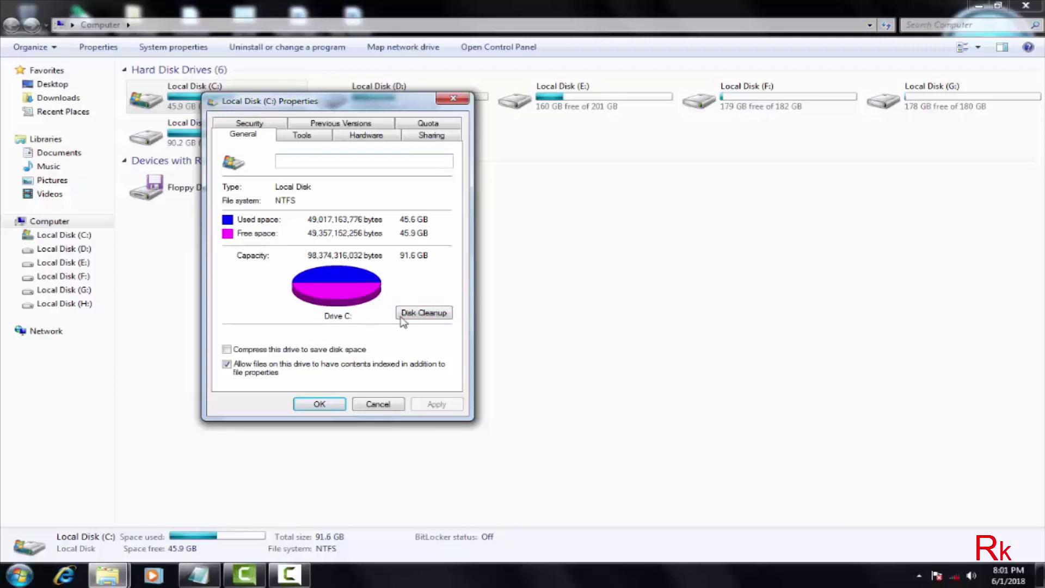
Step: Run Disk Cleanup on drive C: with the default file categories selected and permanently delete those files
left_click(419, 314)
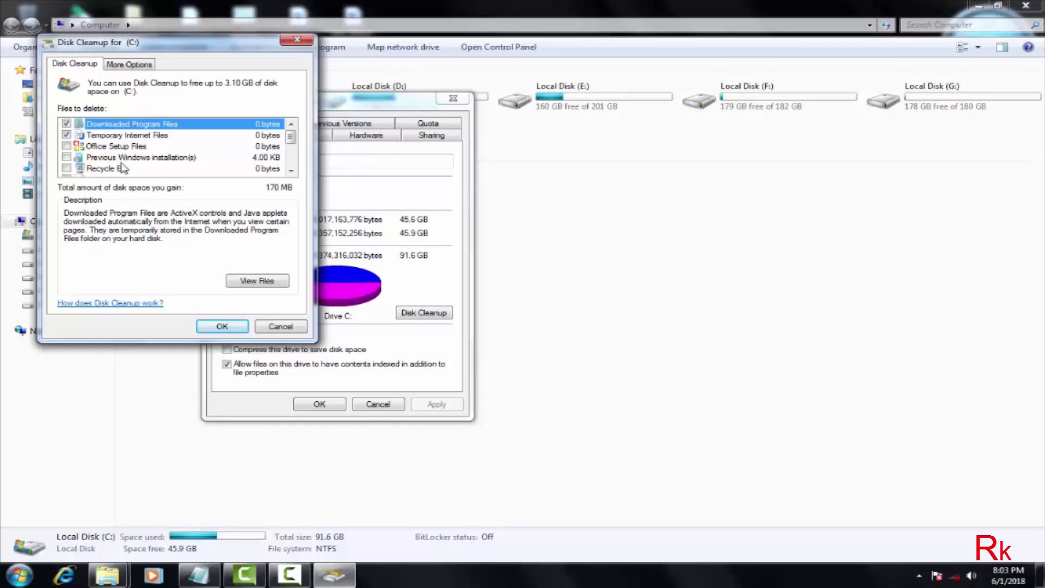
scroll(116, 147, "down", 1)
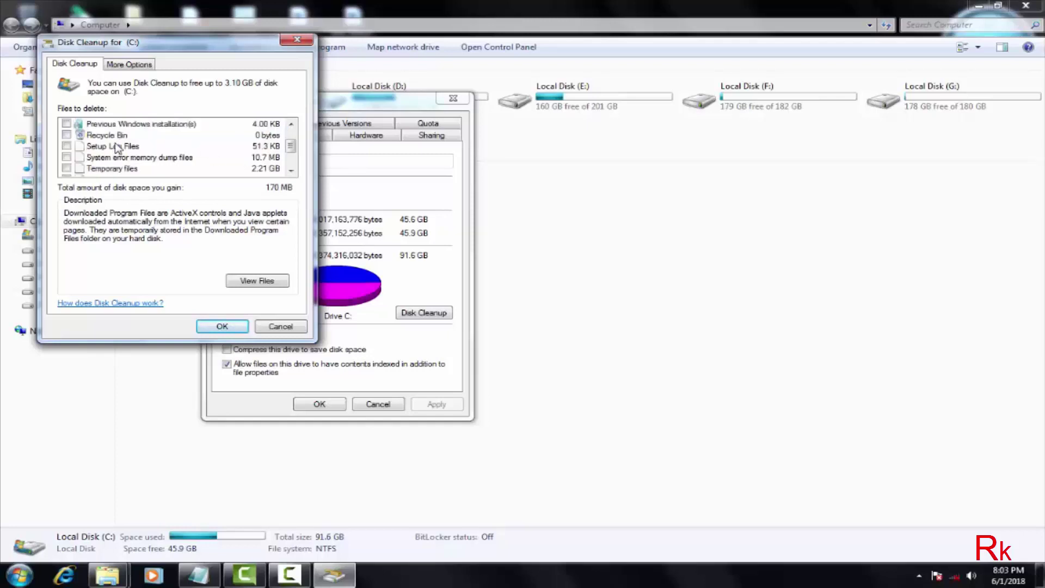
scroll(119, 142, "down", 2)
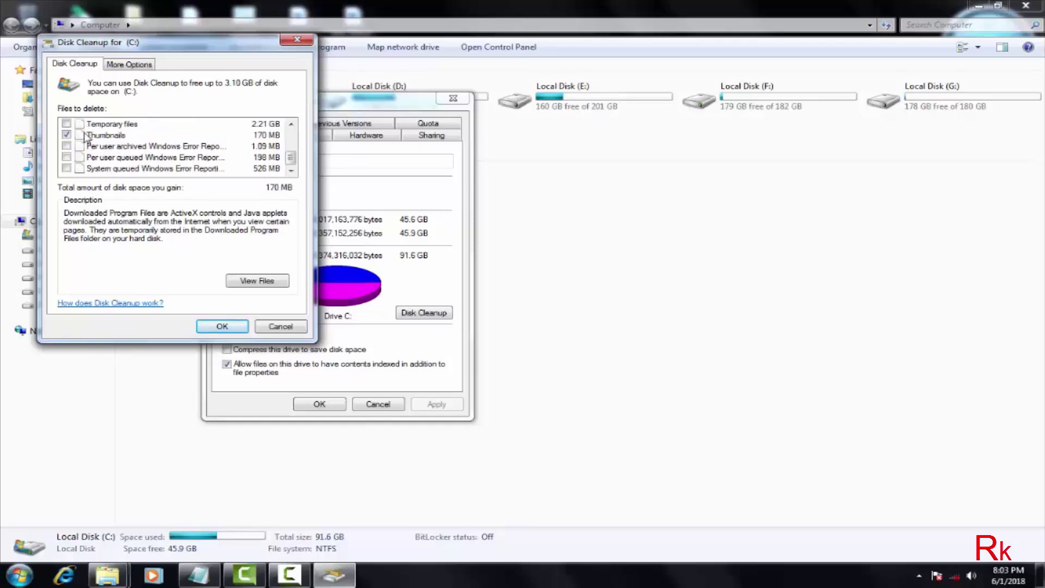
scroll(94, 132, "up", 3)
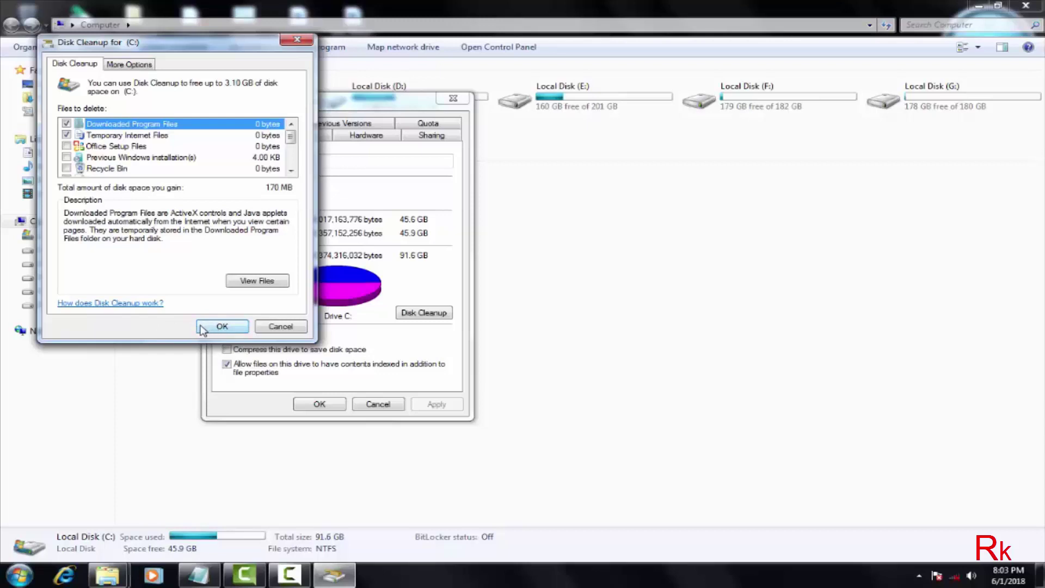
left_click_drag(194, 306, 263, 341)
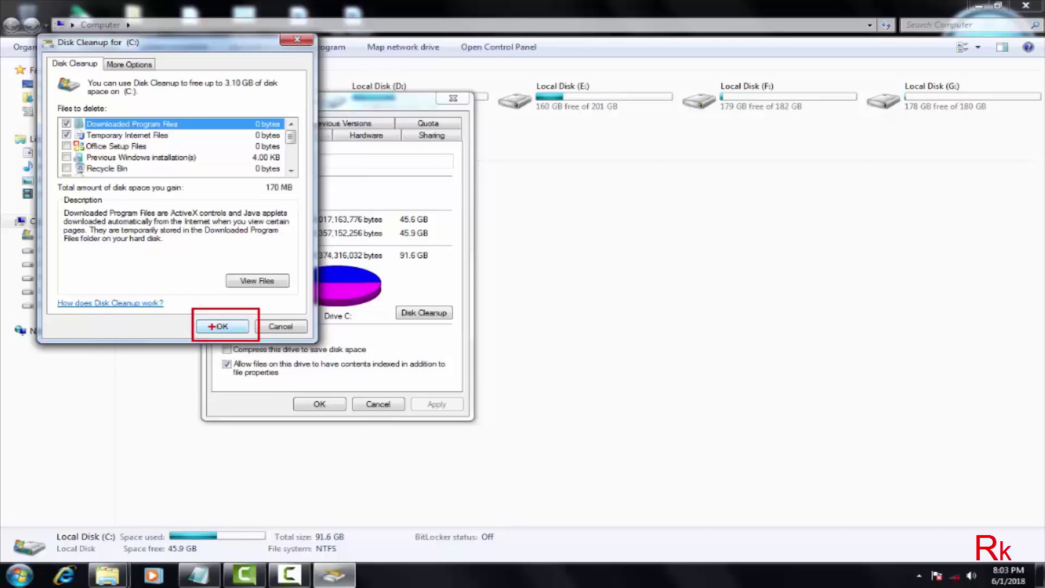
left_click(216, 326)
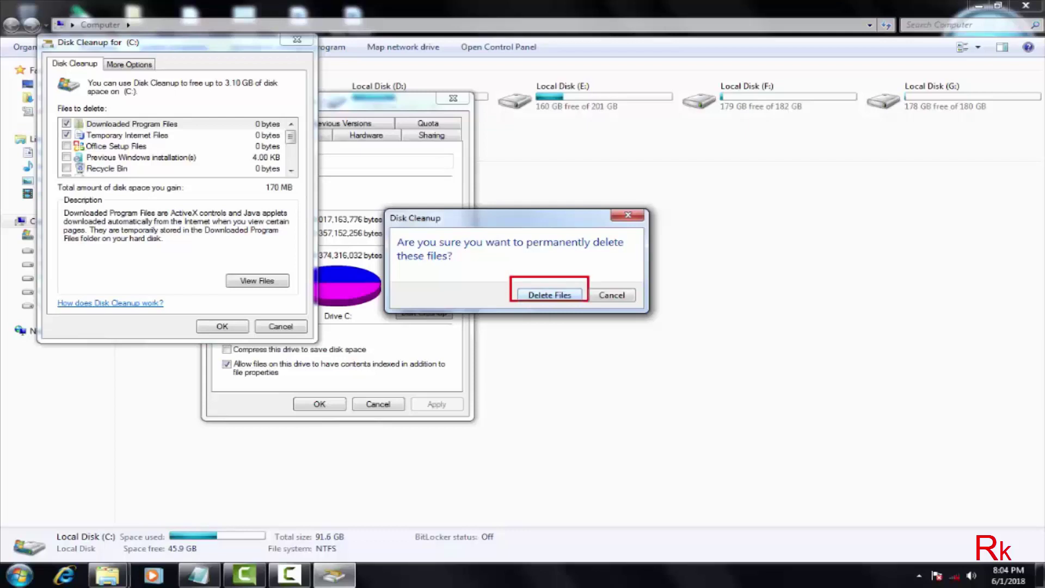
left_click(548, 295)
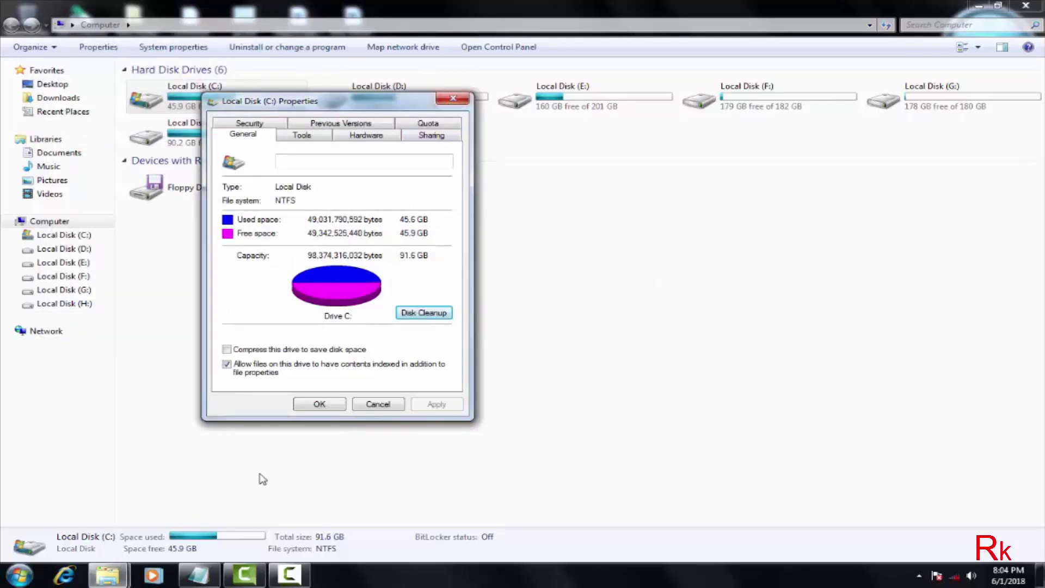
Step: Close the drive properties and the Computer window, and bring back the clean pc.txt notes
left_click(328, 405)
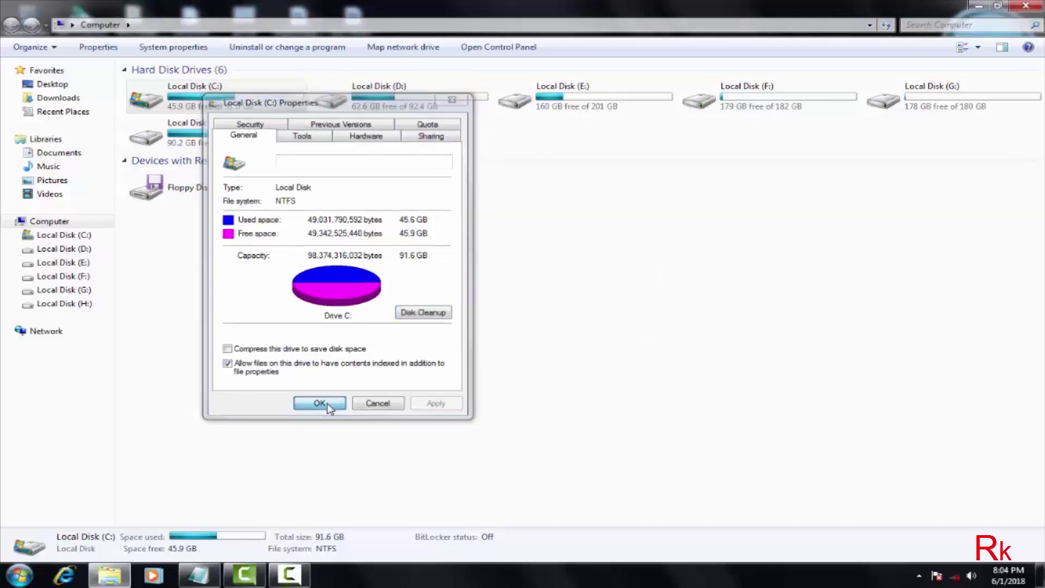
left_click(1026, 6)
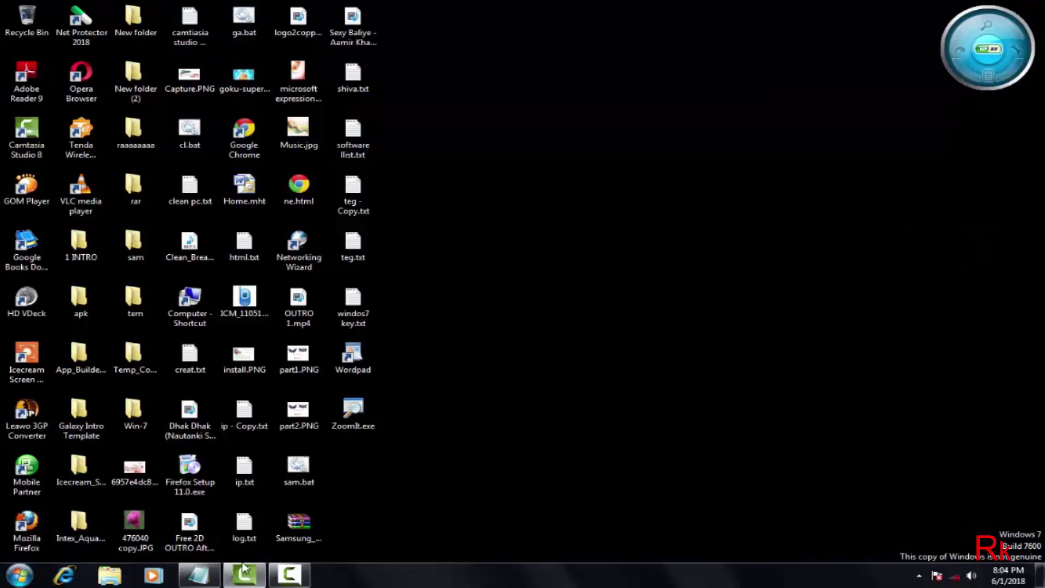
left_click(199, 574)
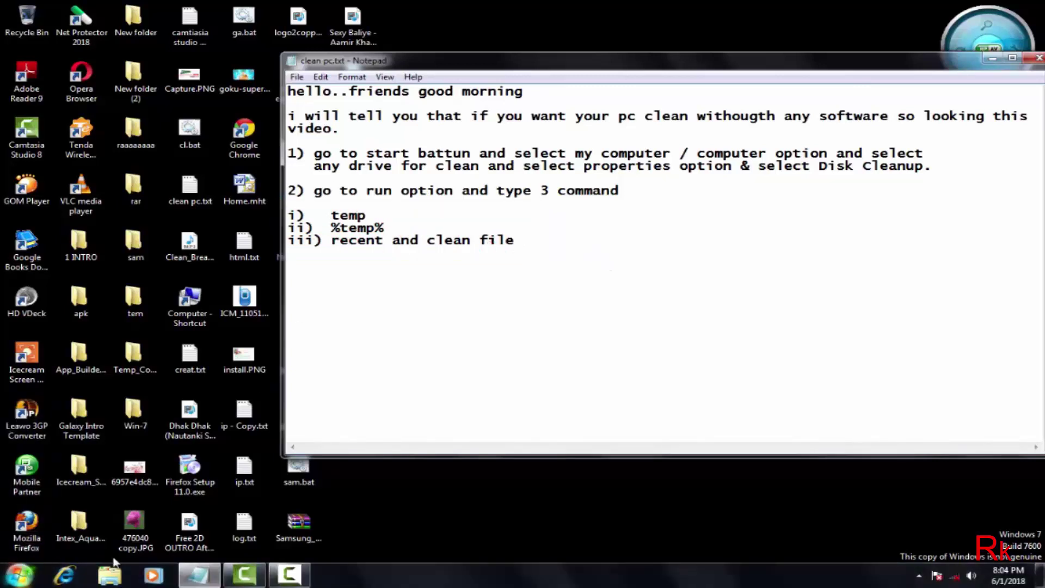
Step: Open the Windows Temp folder by running the command temp from the Run dialog
left_click(21, 577)
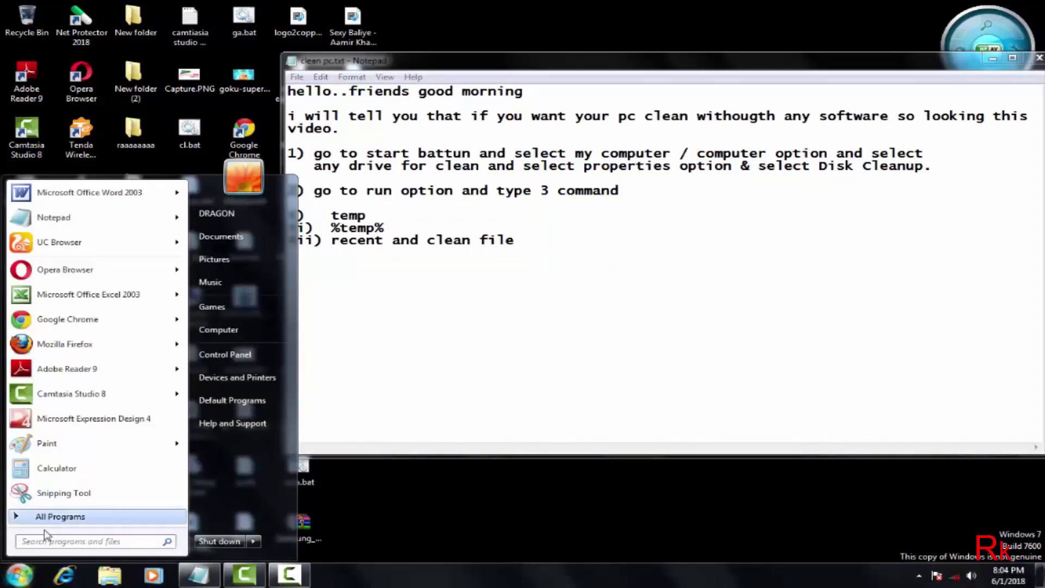
left_click(61, 517)
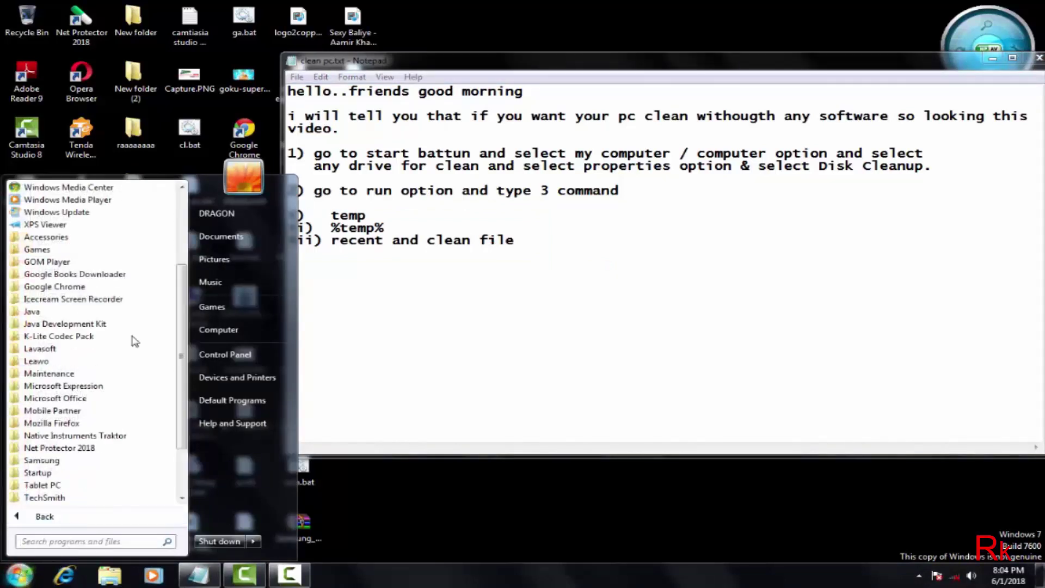
left_click(66, 240)
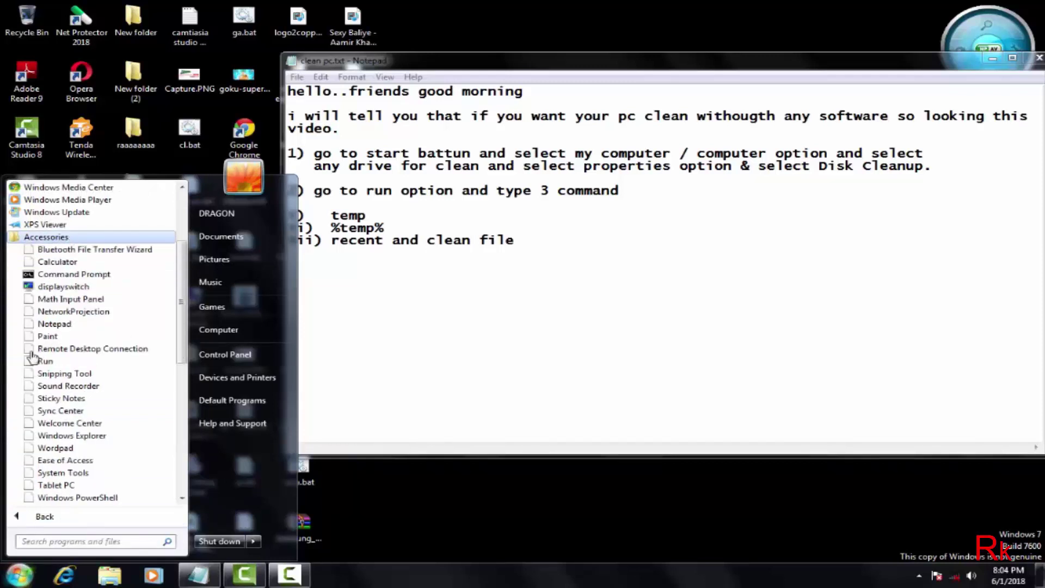
left_click(60, 361)
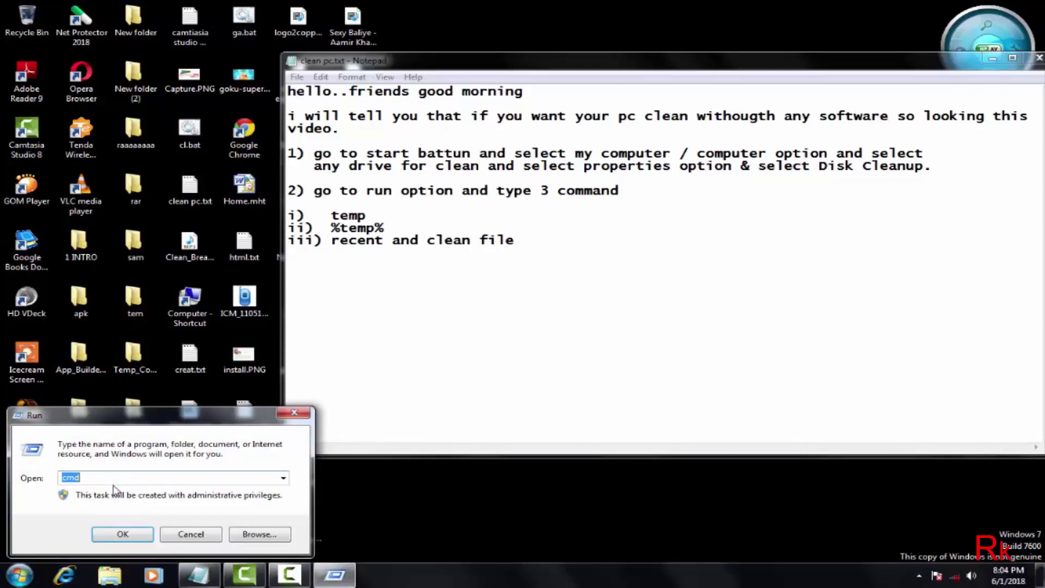
key("BackSpace")
key("BackSpace")
key("BackSpace")
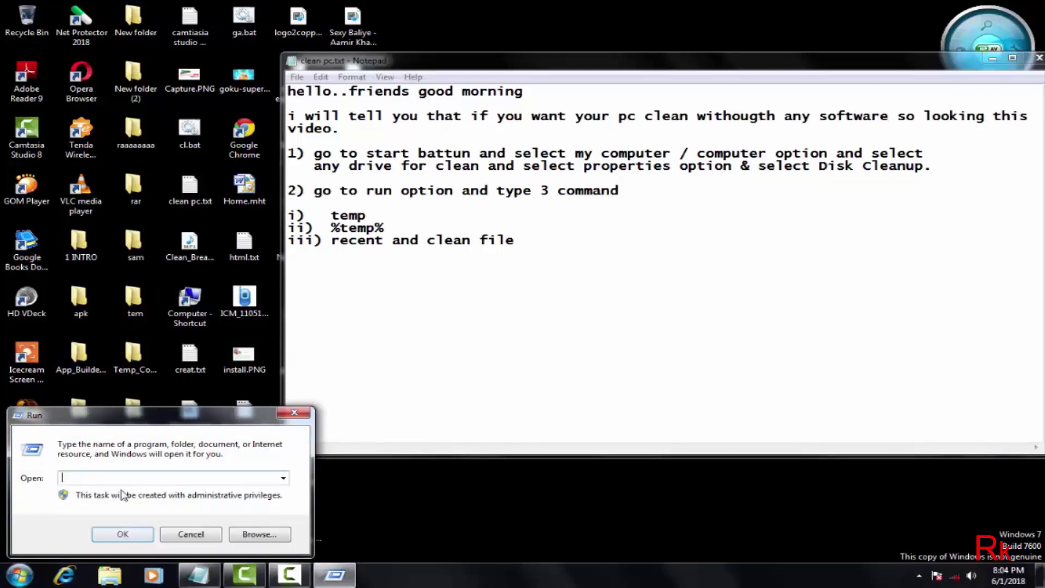
type("temp")
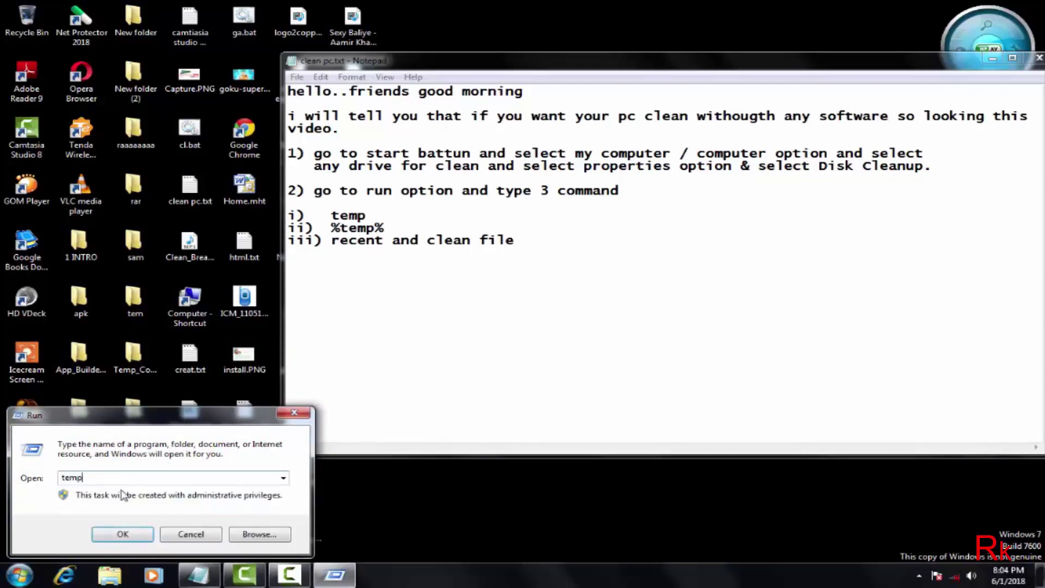
key("Return")
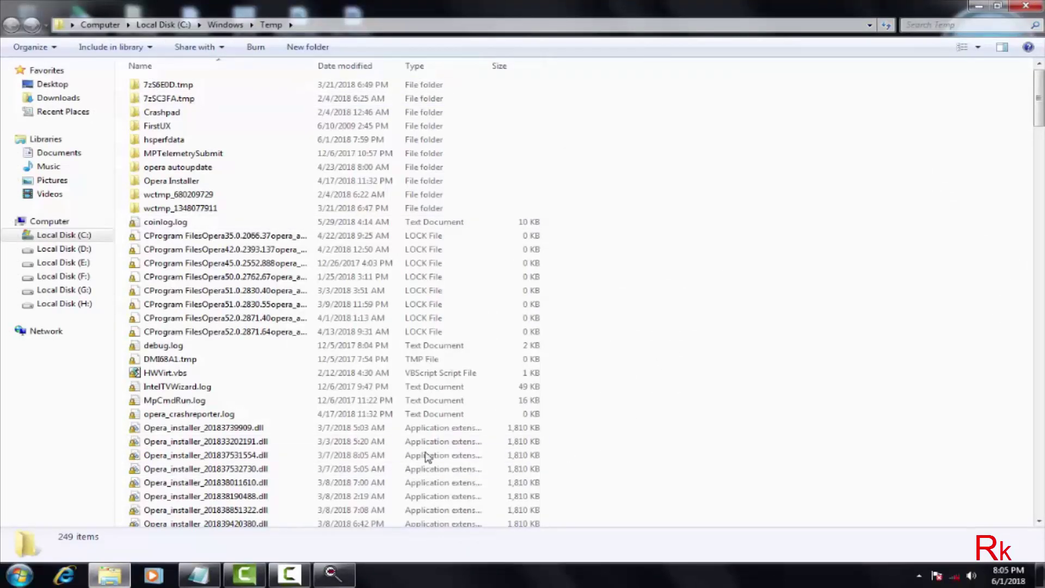
Step: Move all items in the Windows Temp folder to the Recycle Bin and close the folder window
left_click_drag(125, 83, 781, 547)
right_click(502, 285)
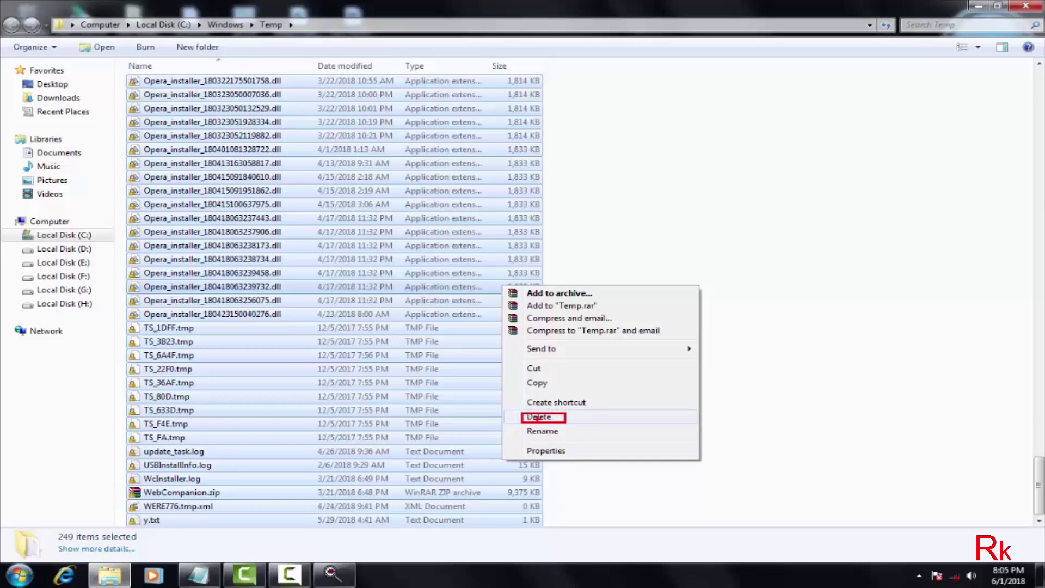
left_click(637, 418)
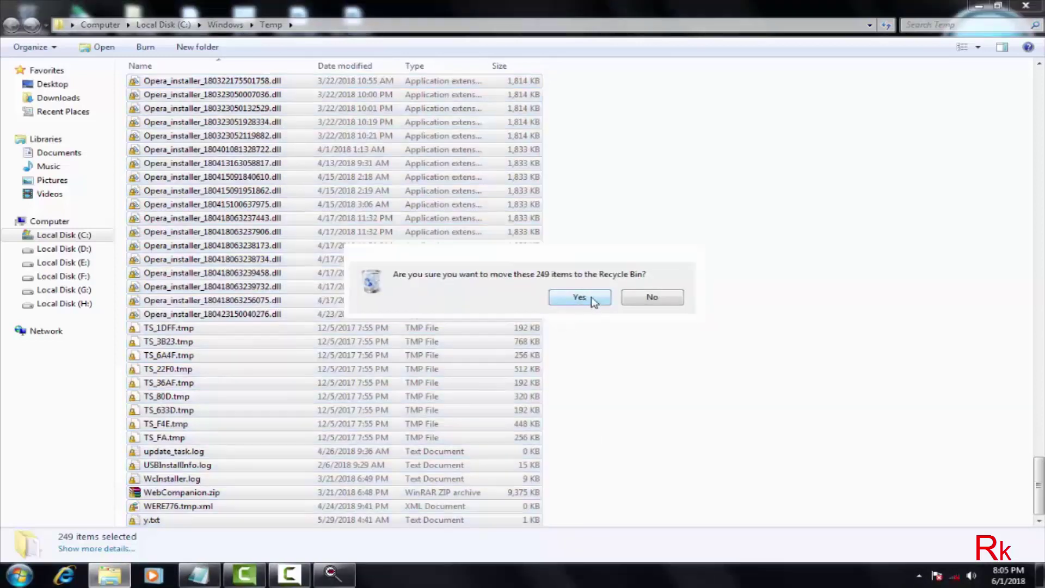
left_click(579, 297)
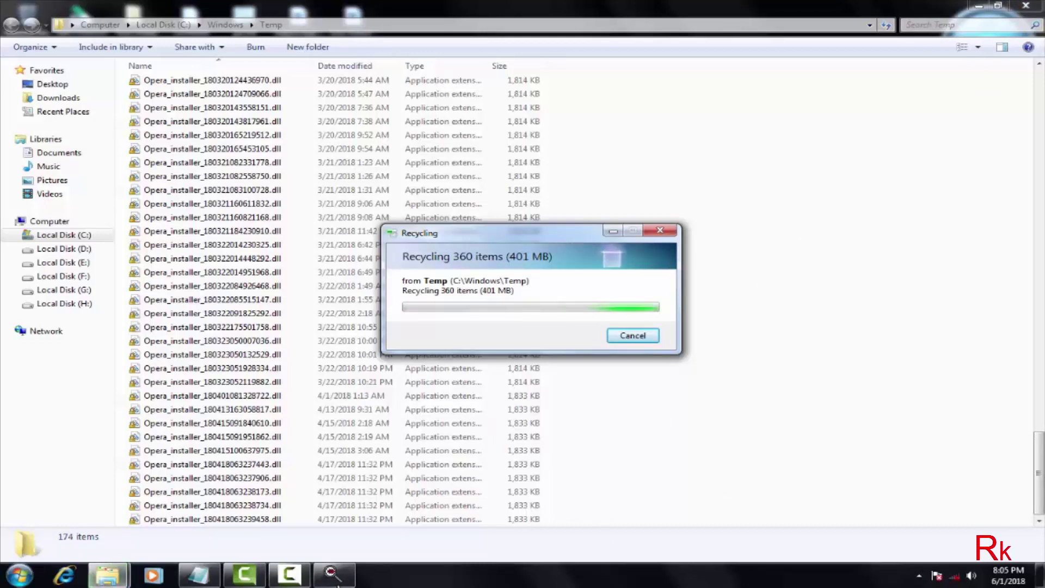
left_click(720, 217)
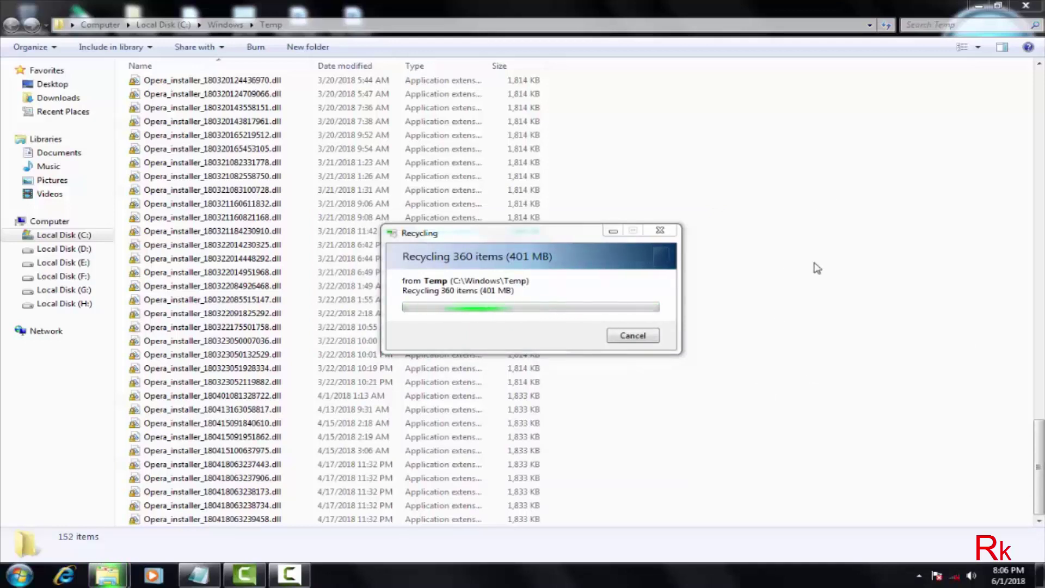
left_click(1032, 8)
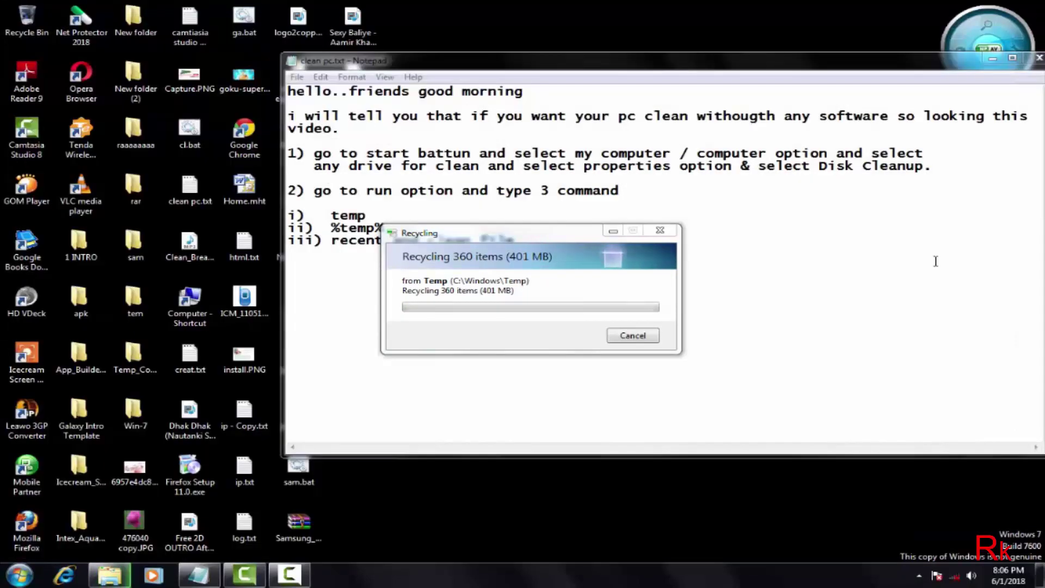
Step: Move the recycling progress window off the notes and open the user's Temp folder by running the command %temp% from the Run dialog
left_click_drag(516, 240, 683, 300)
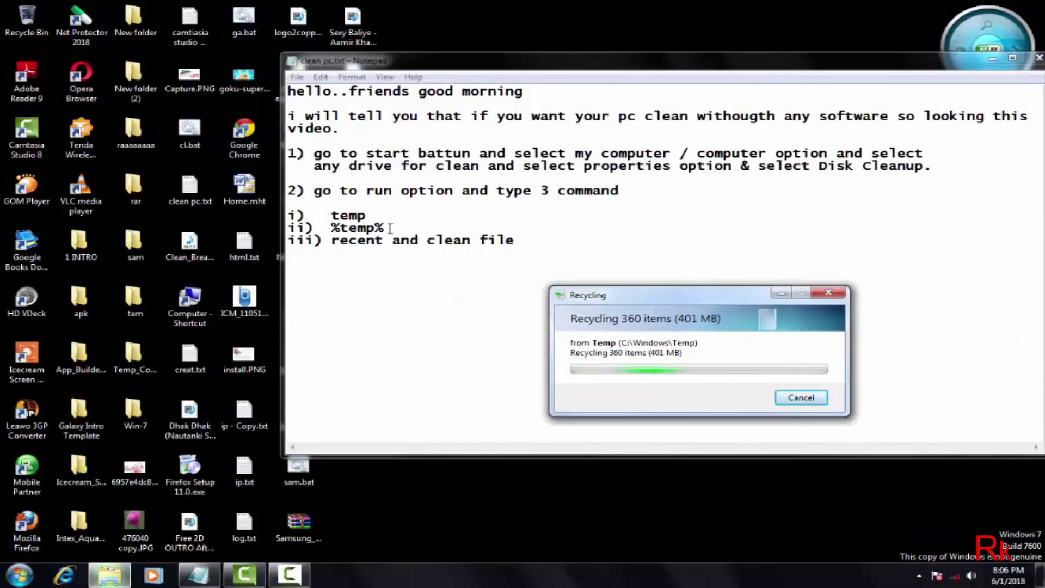
left_click(18, 576)
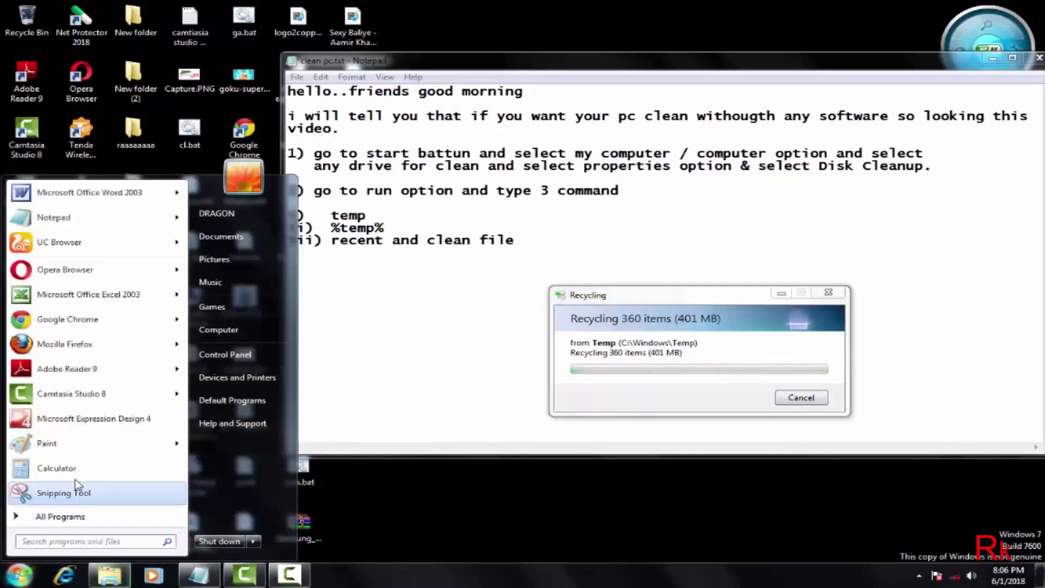
left_click(64, 518)
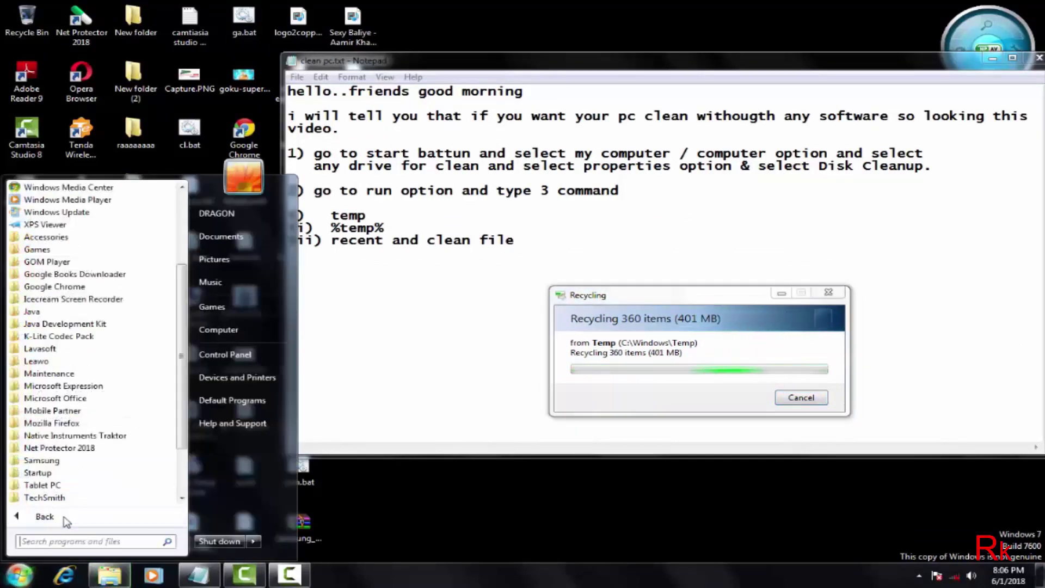
left_click(57, 237)
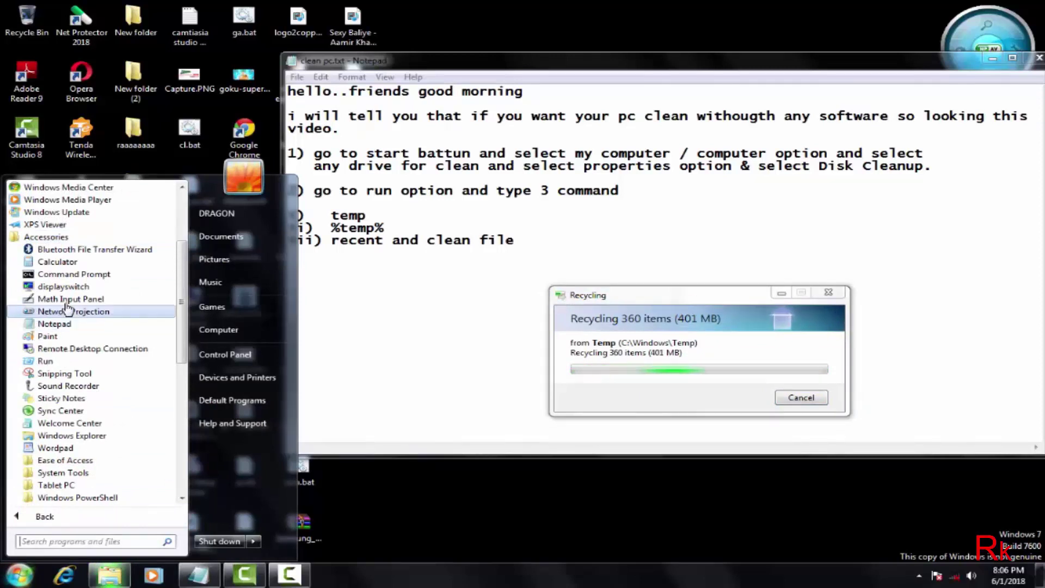
left_click(46, 360)
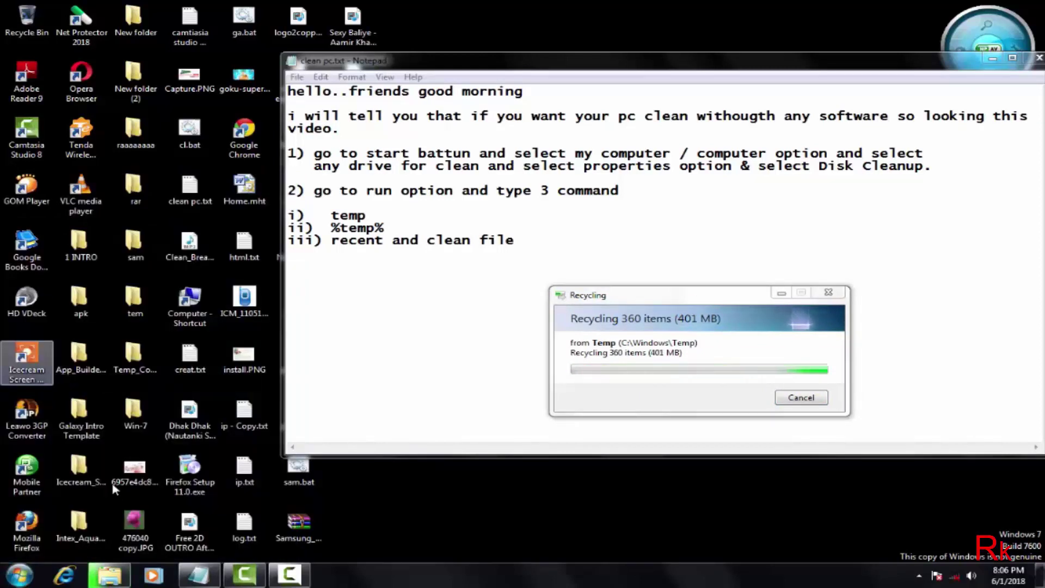
type("temp")
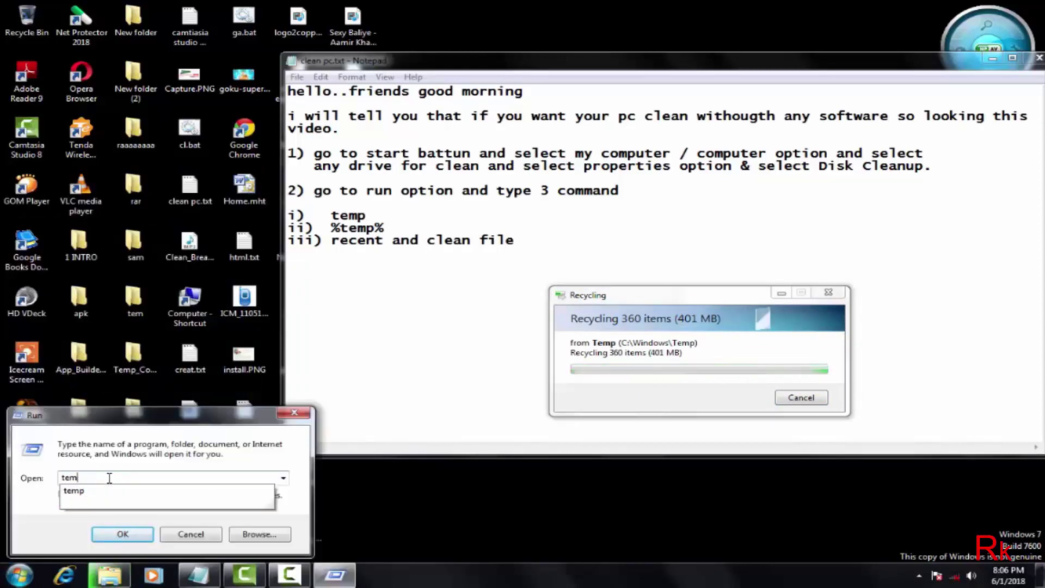
key("BackSpace")
key("BackSpace")
key("BackSpace")
key("BackSpace")
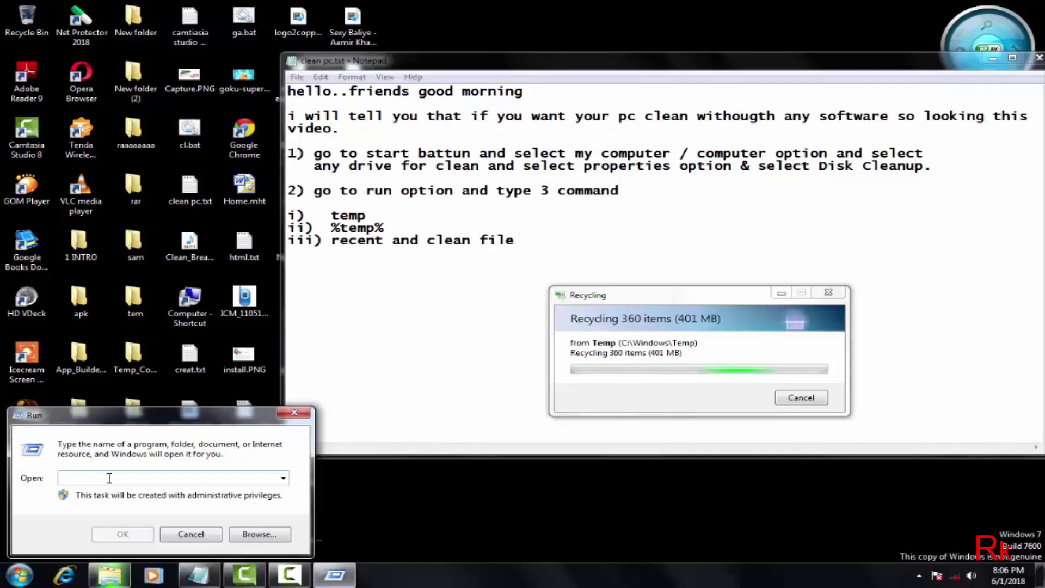
type("%t")
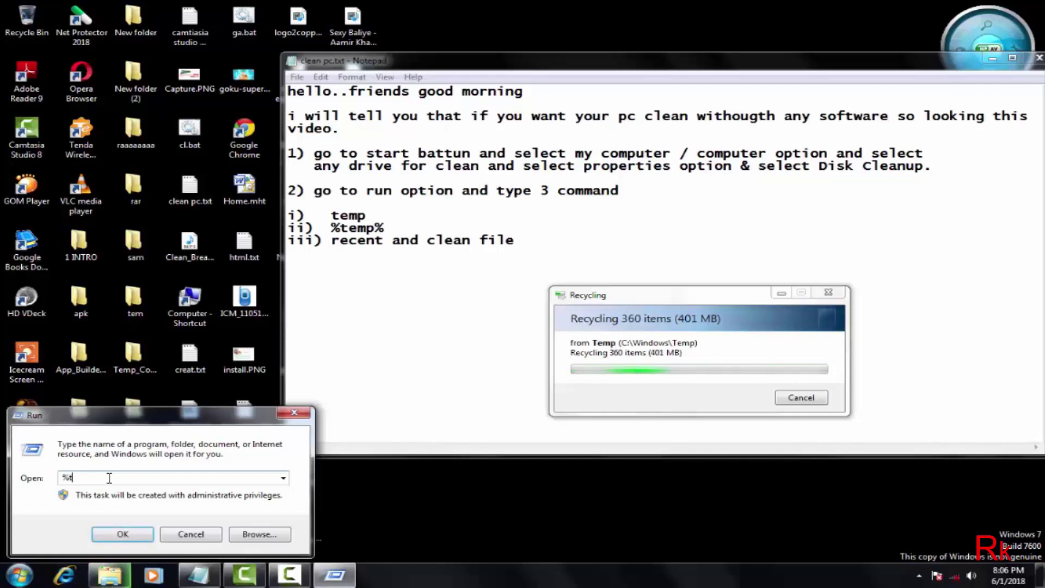
type("emp%")
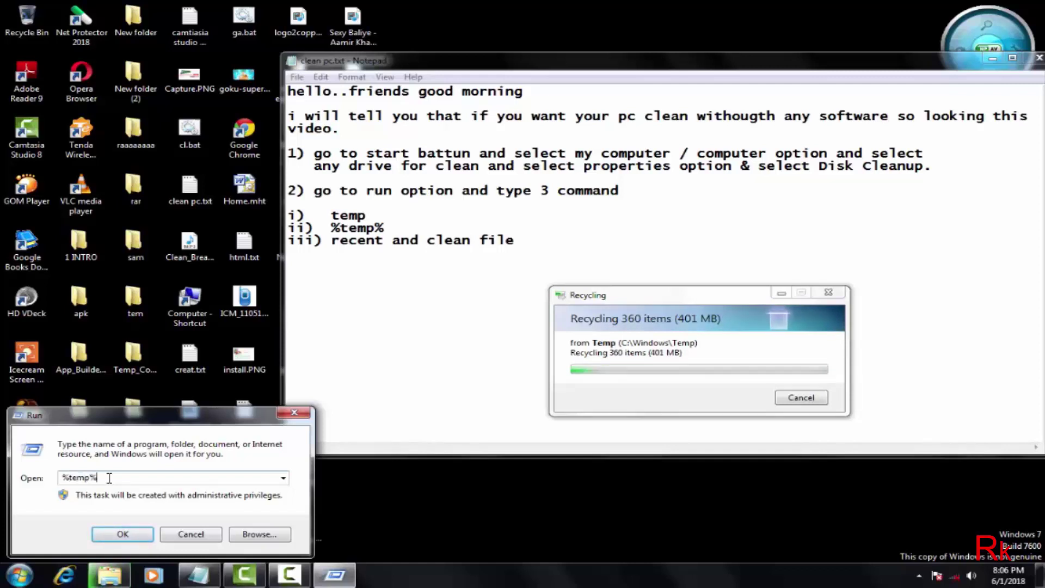
key("Return")
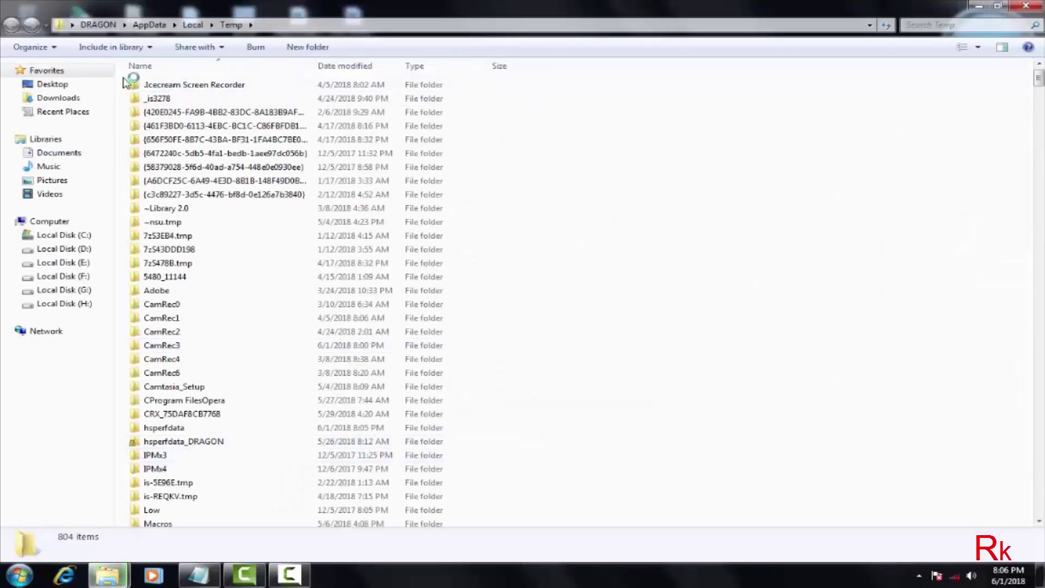
Step: Try to move all items in the user's AppData Local Temp folder to the Recycle Bin and close the folder window
left_click_drag(130, 80, 707, 585)
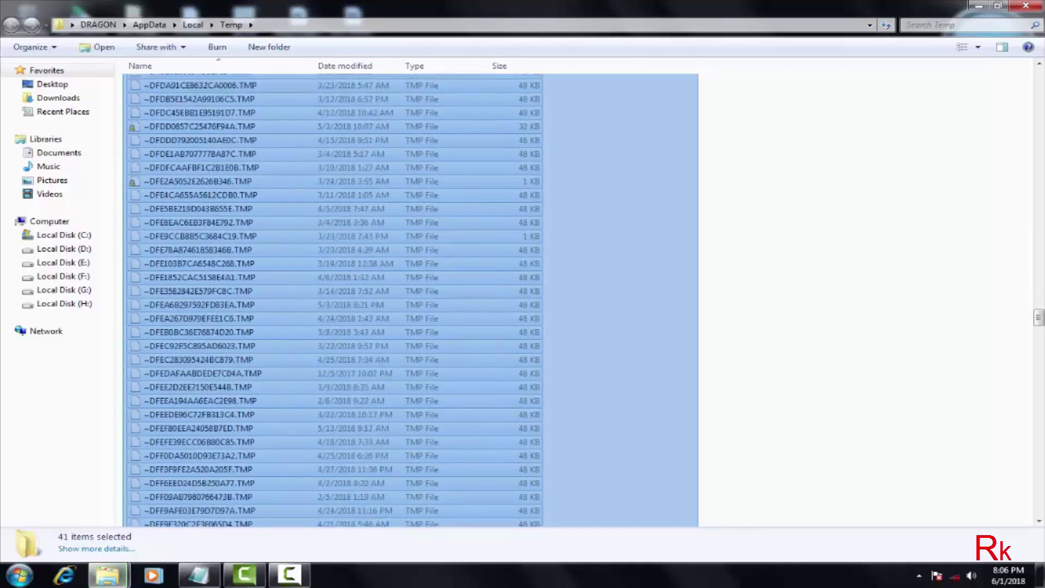
left_click_drag(707, 585, 707, 585)
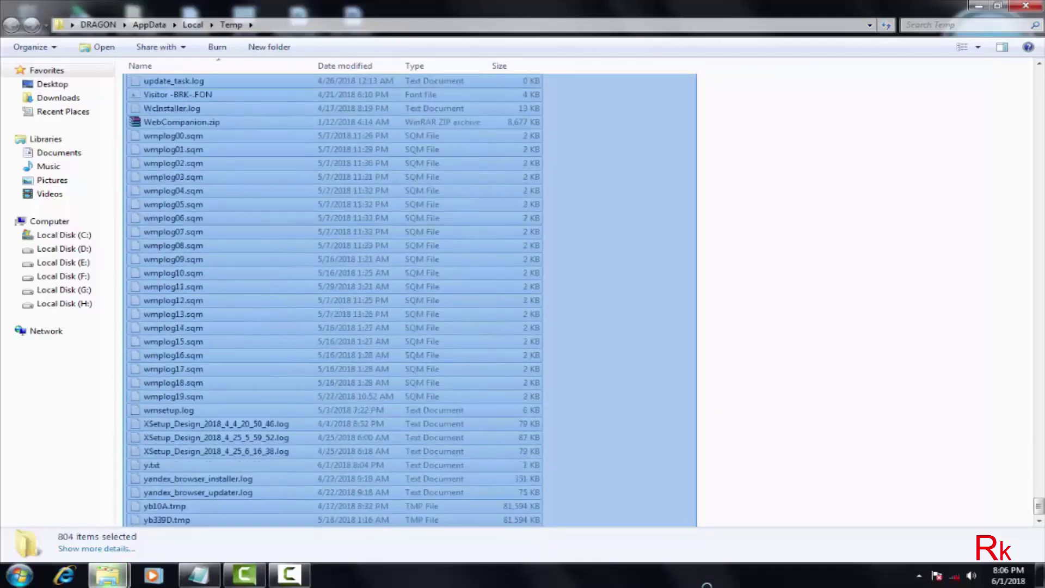
left_click_drag(622, 412, 622, 412)
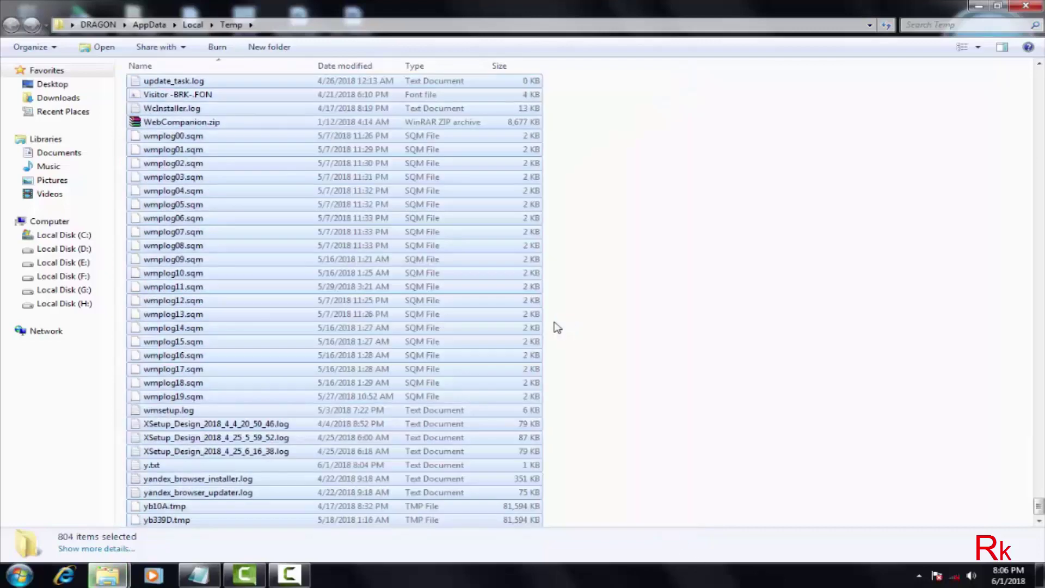
right_click(465, 310)
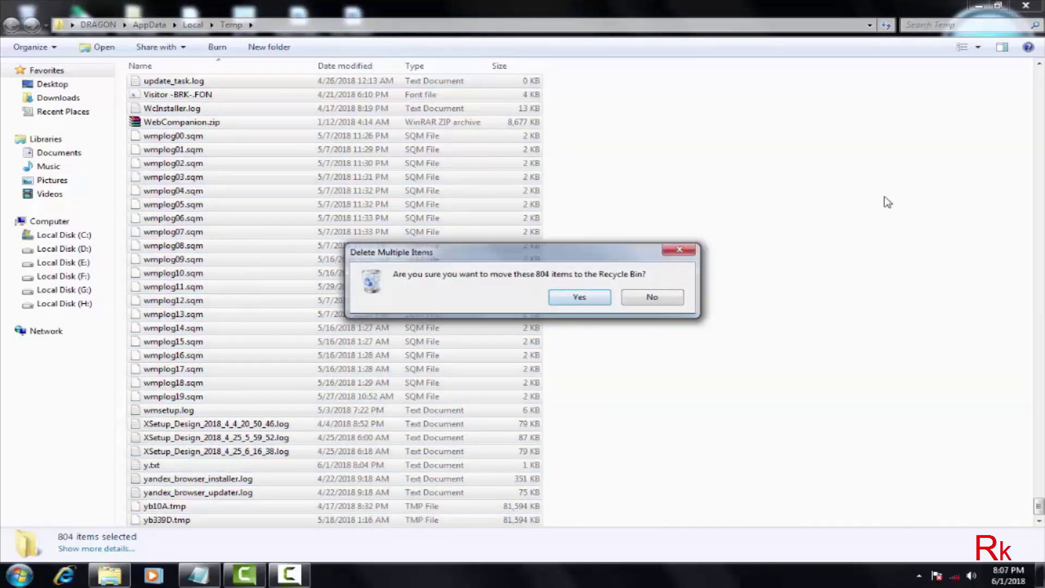
key("Escape")
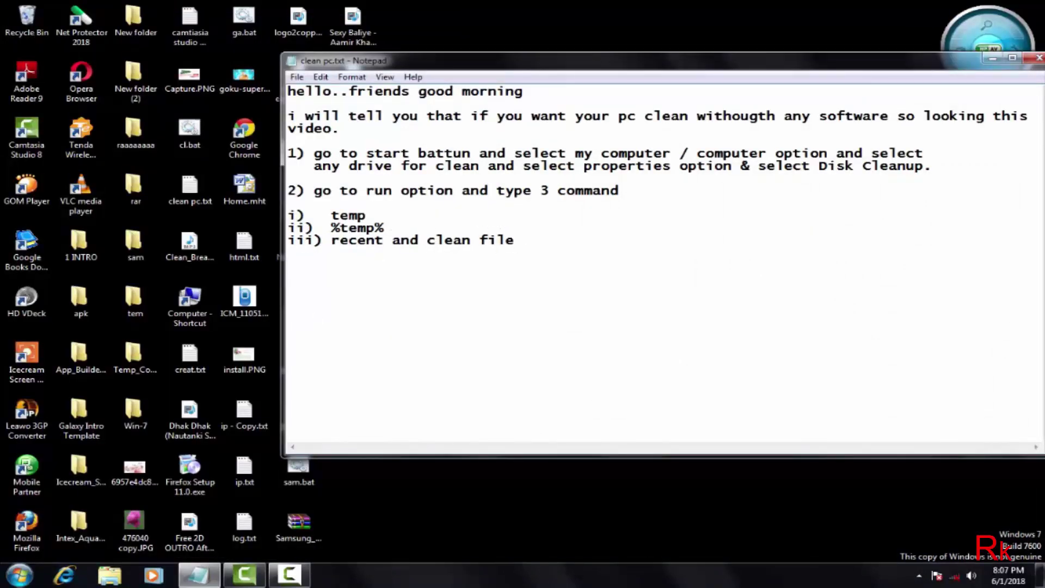
Step: Open the Recent folder by running the command recent from the Run dialog
left_click(19, 575)
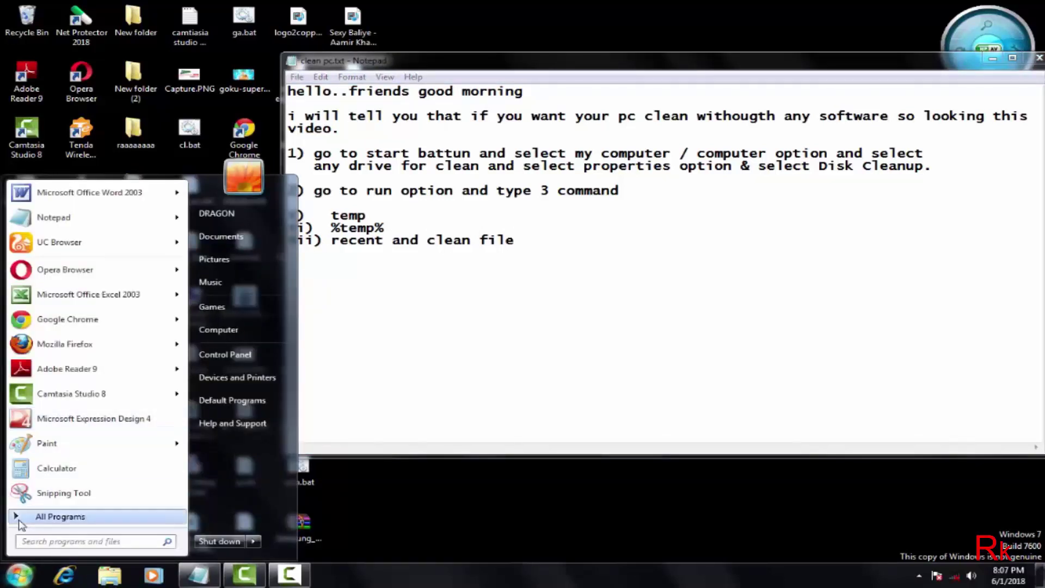
left_click(48, 517)
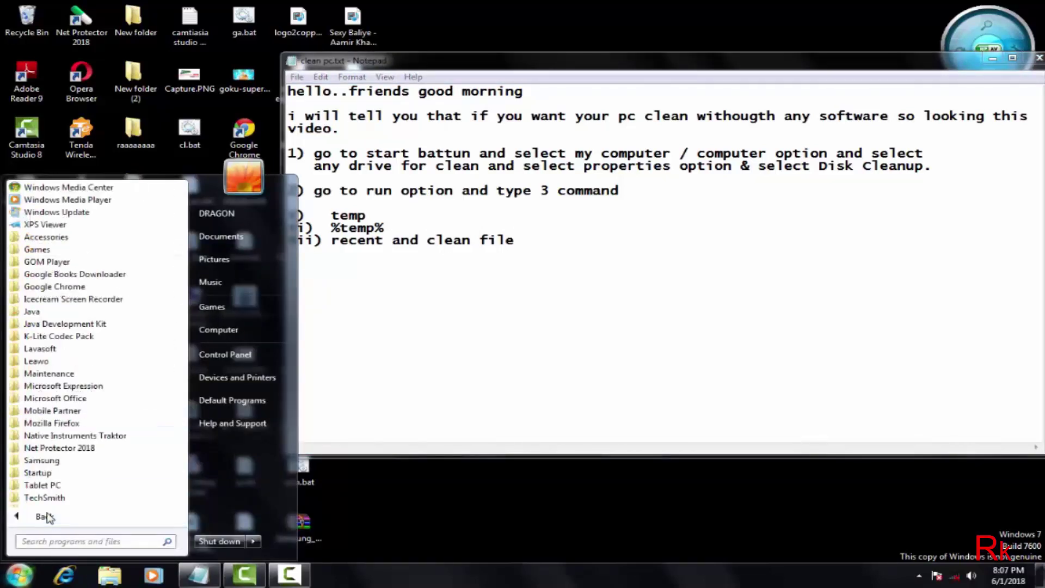
left_click(47, 237)
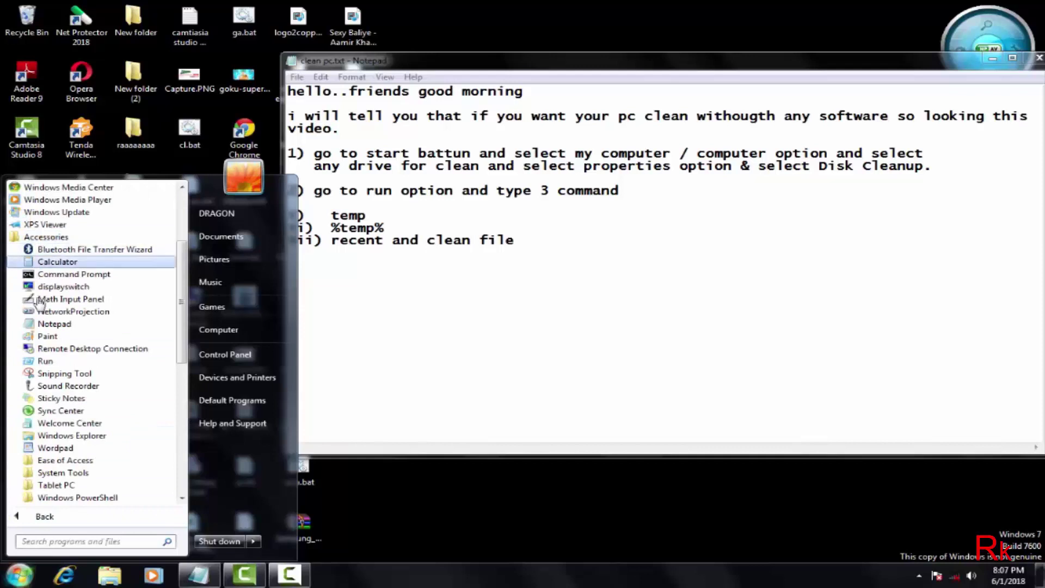
left_click(46, 361)
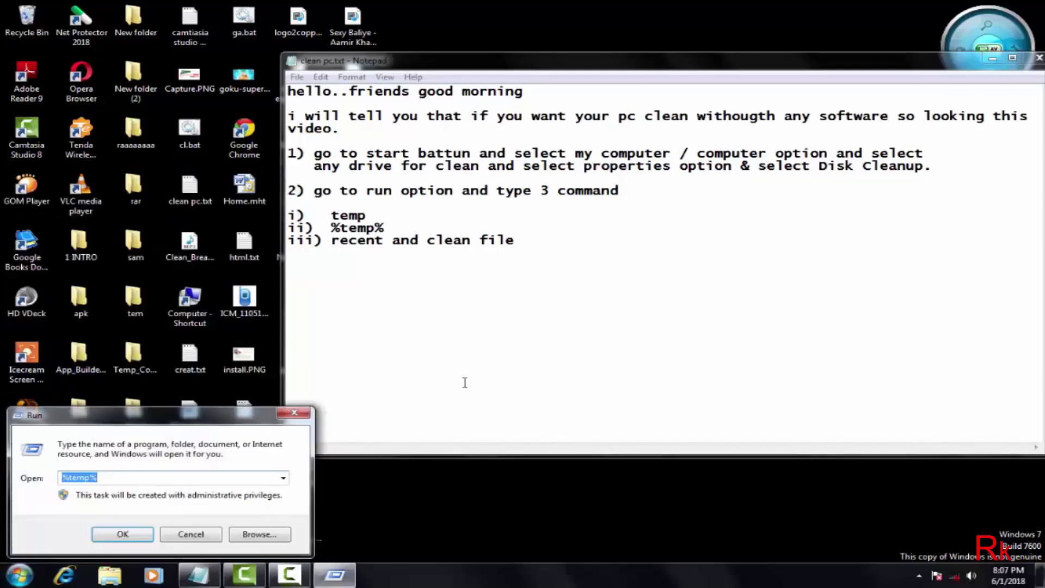
key("BackSpace")
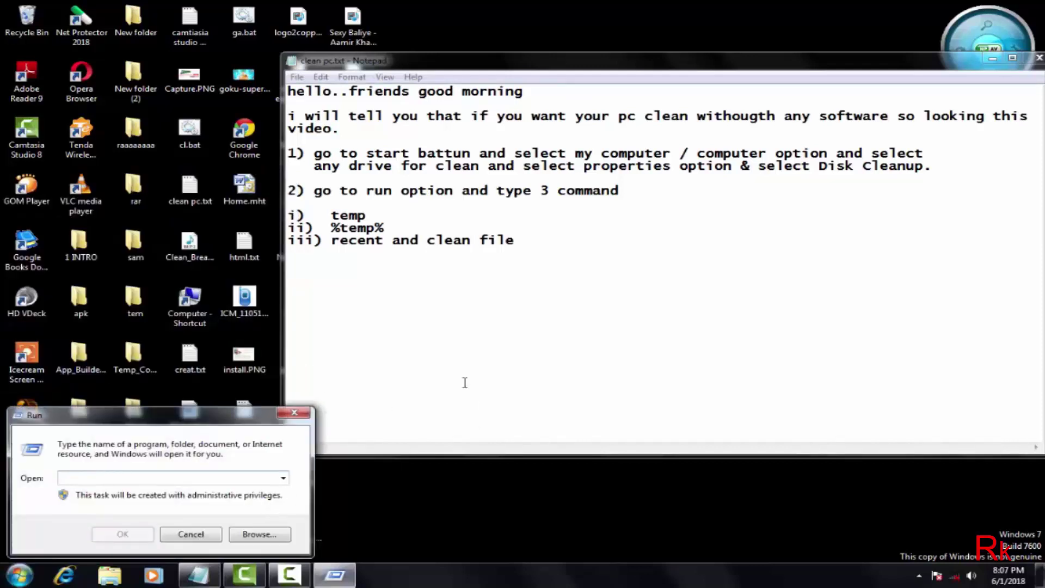
type("re")
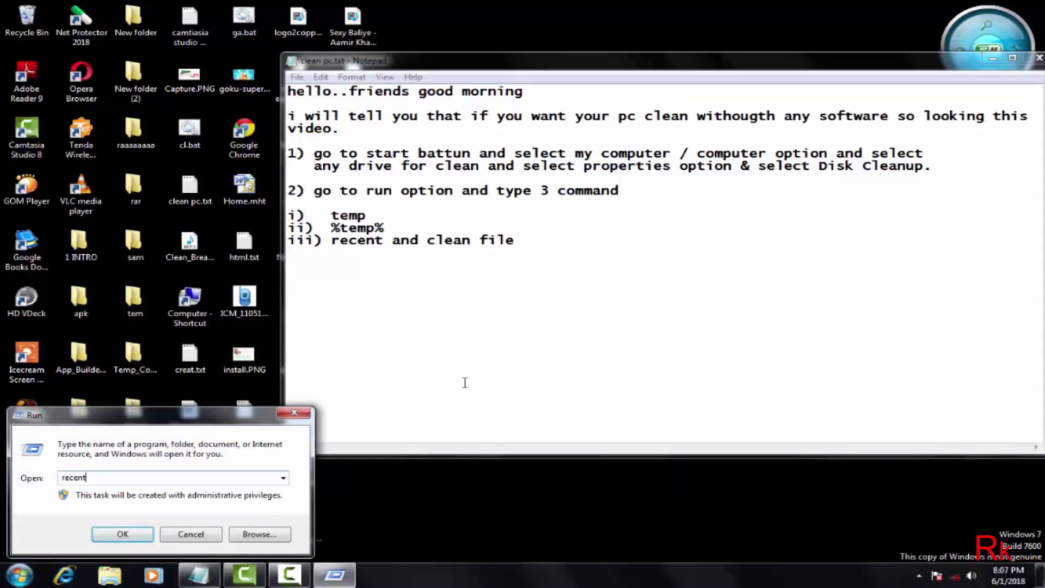
type("cent")
key("Return")
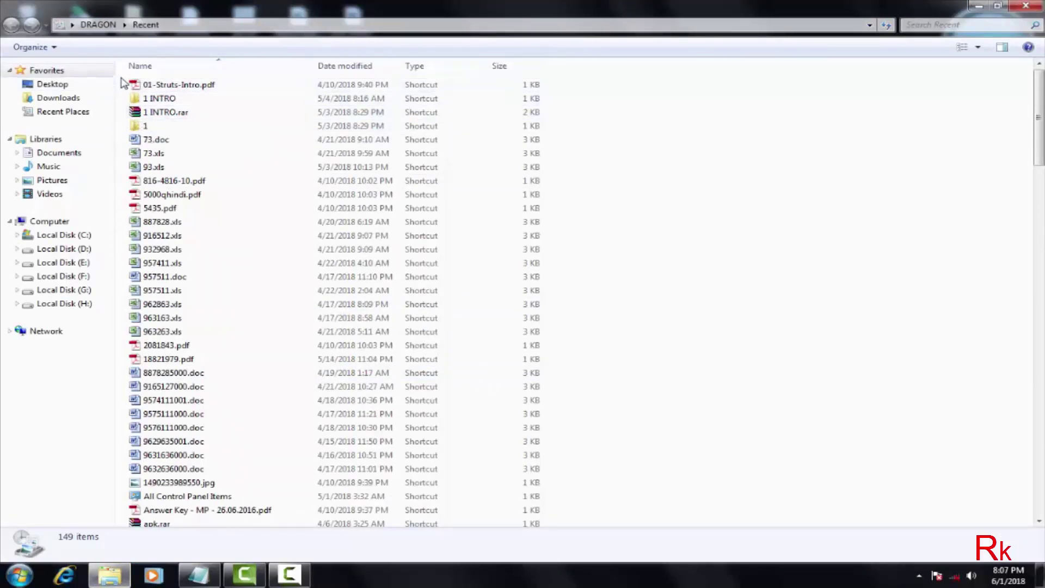
Step: Delete all shortcuts in the Recent folder and close the folder window
left_click_drag(122, 83, 680, 574)
right_click(434, 313)
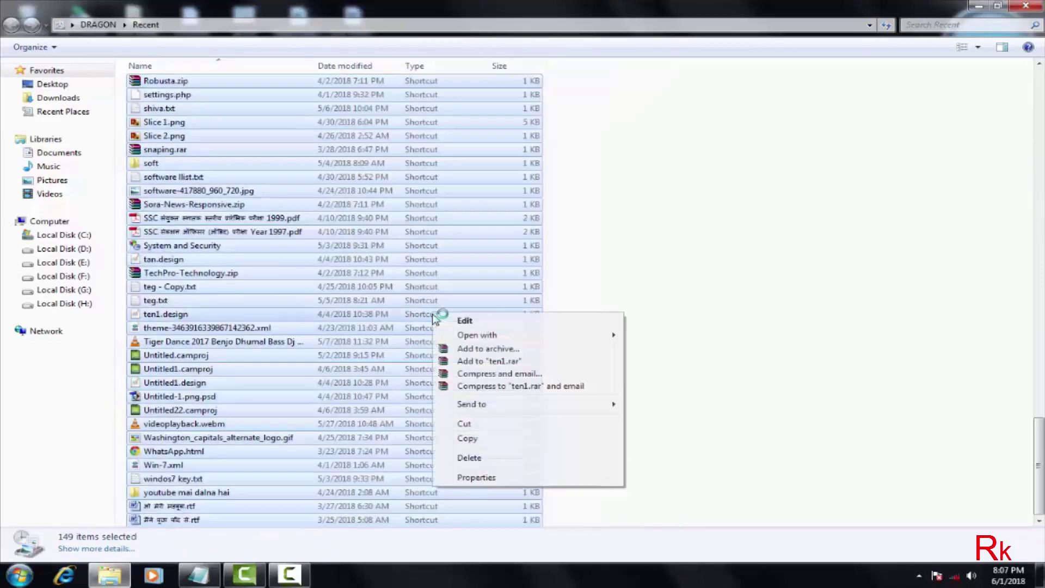
left_click(469, 458)
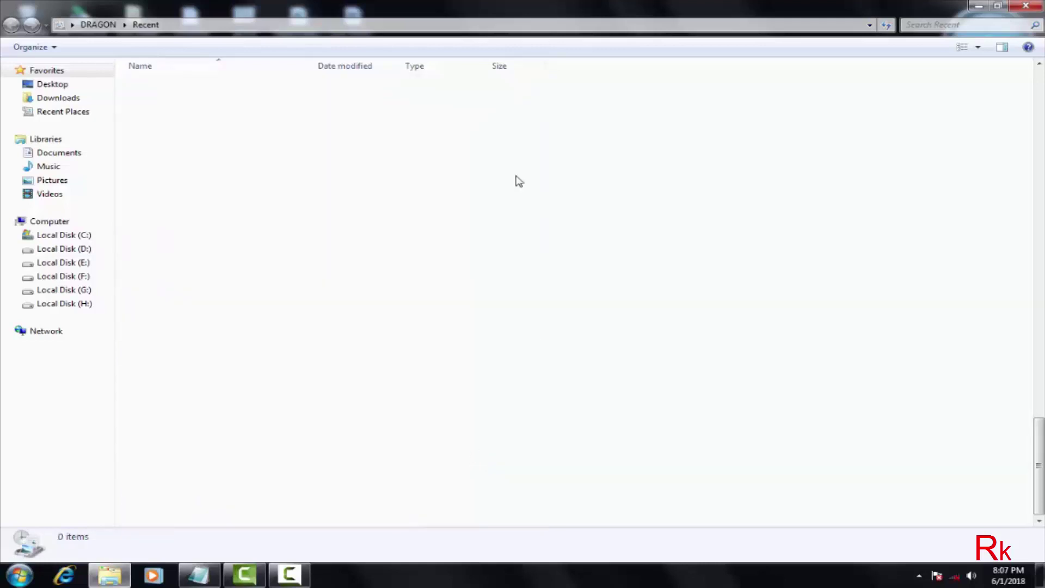
left_click(1023, 6)
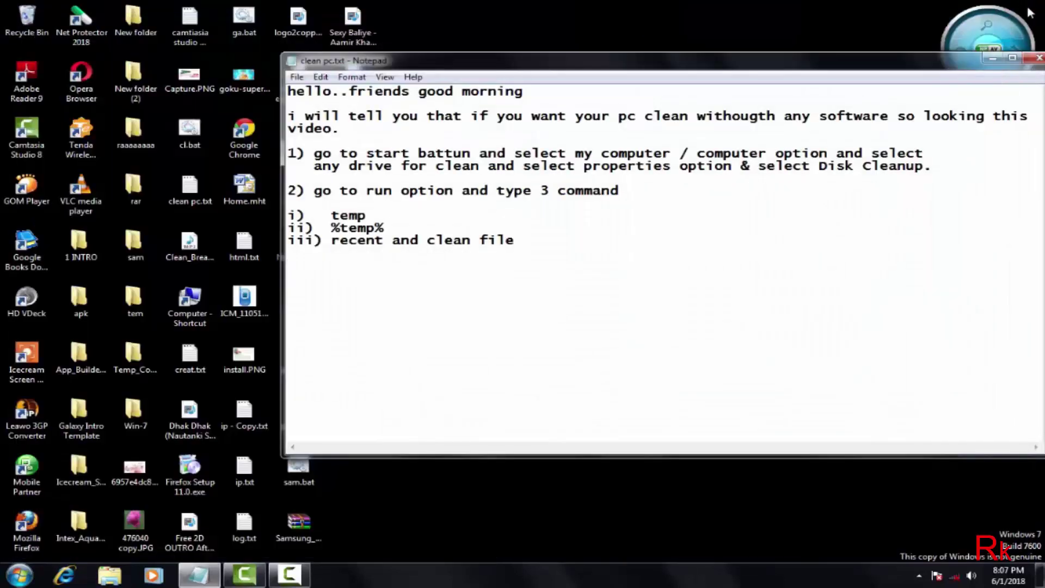